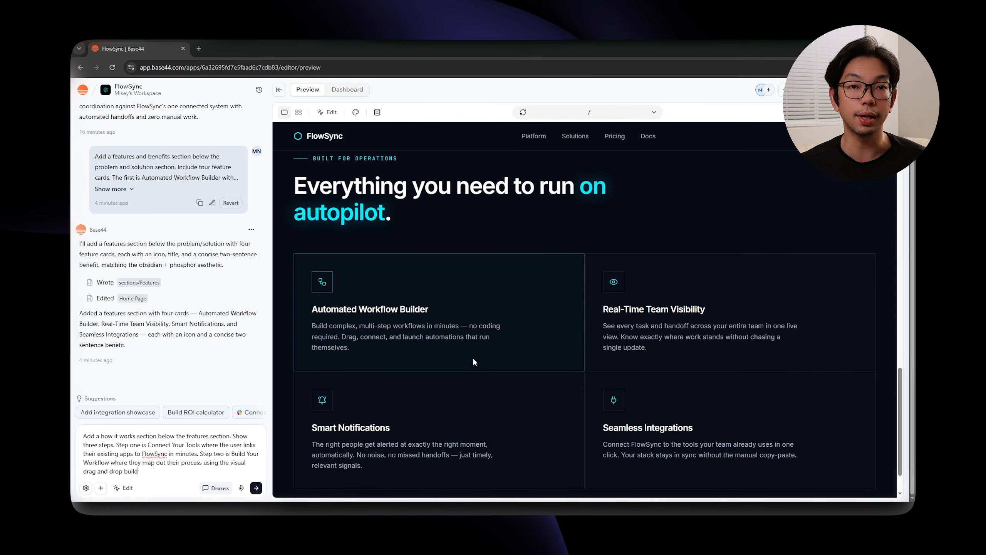
Complete the how-it-works prompt with step three, Let It Run, automating every handoff, request simple steps for a non-technical operations manager, and submit it
text(er. Step thre)
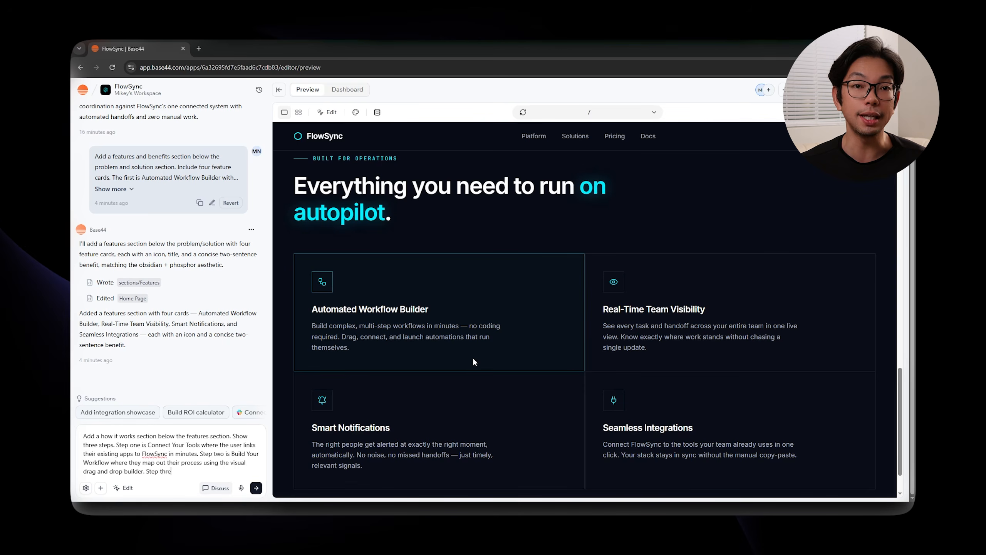
text(e is Let It Run where FlowSync automa)
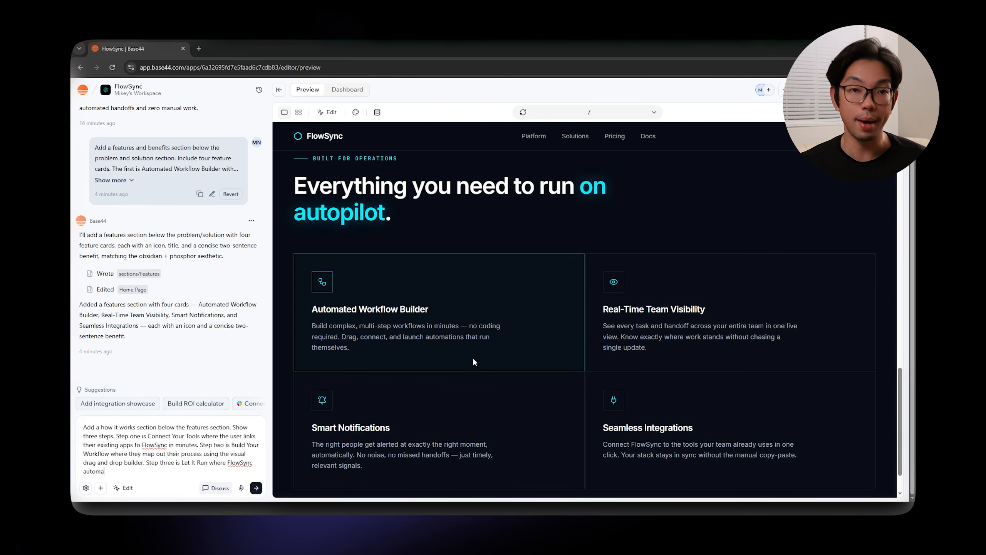
text(tes every handoff and keeps the )
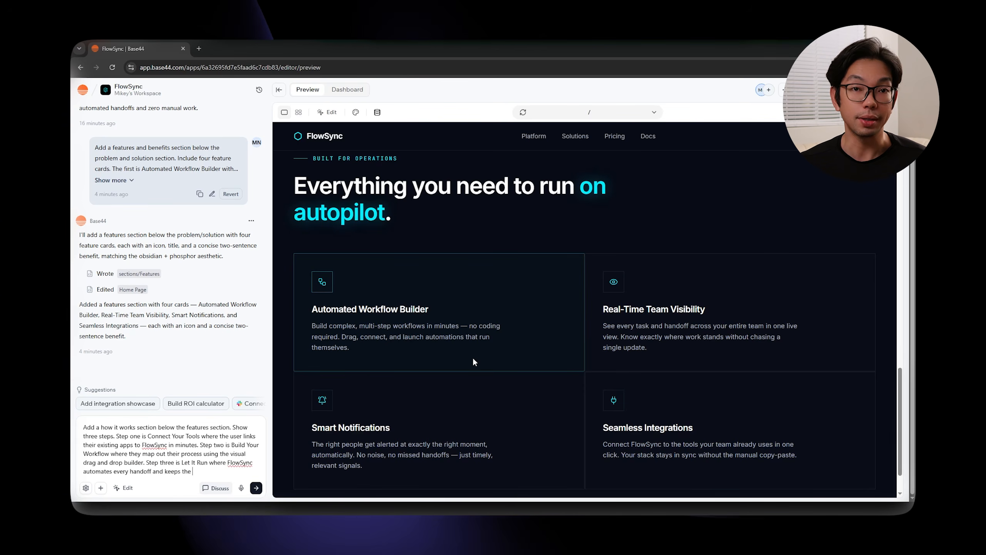
text(team moving without manual follow up. Mak)
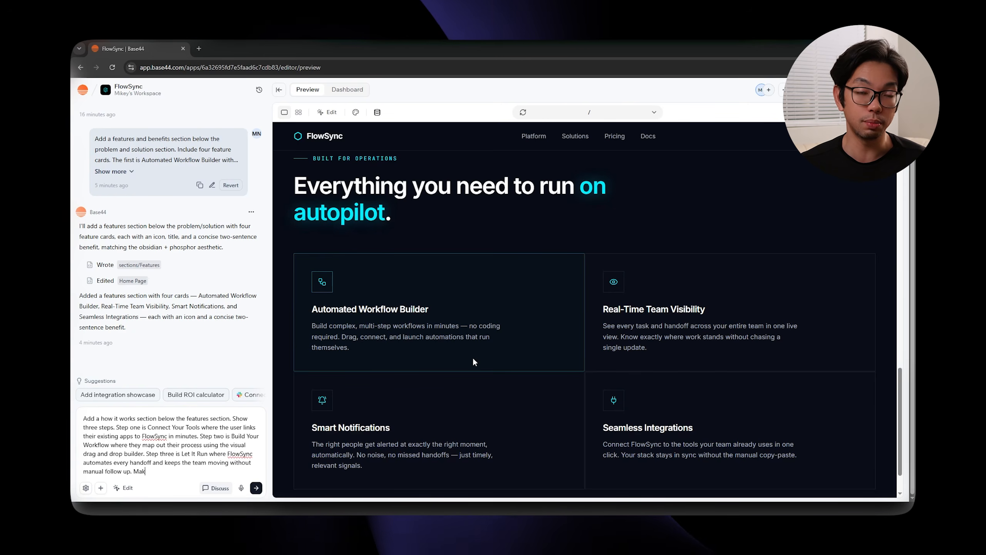
text(e the steps feel simple a)
text(nd achievable for a non-te)
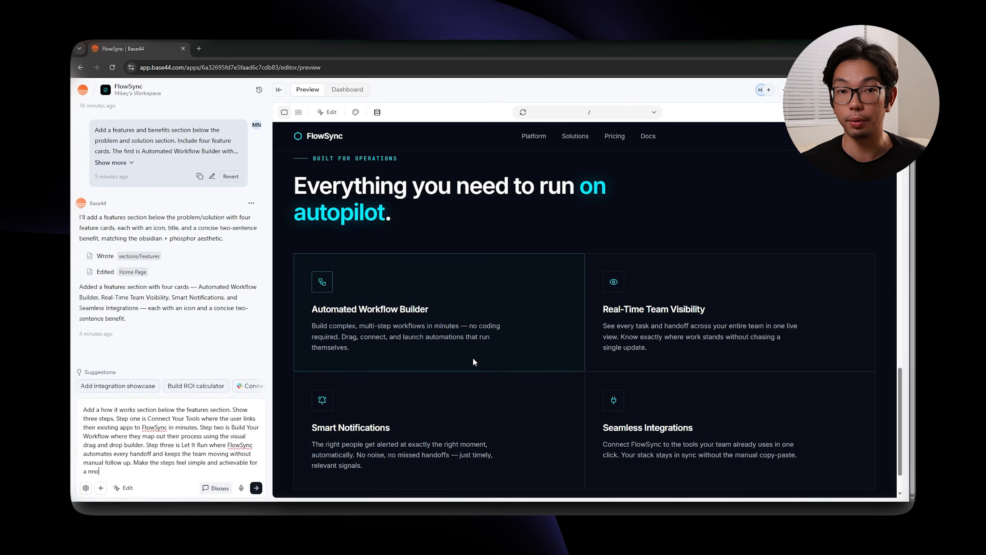
text(chnical operations manage)
key(Return)
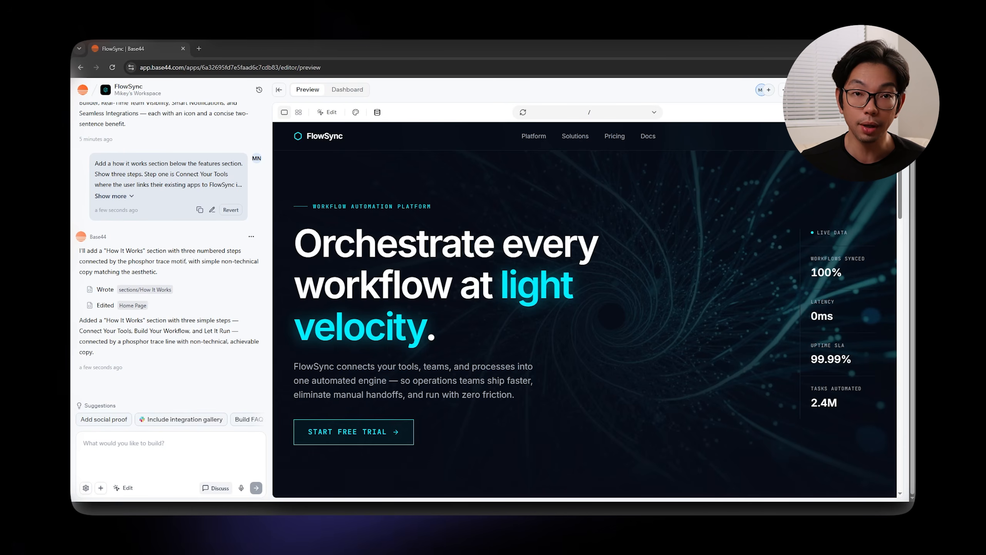
Review the previewed home page from the hero down to the new How It Works section
scroll(632, 393, down, 3)
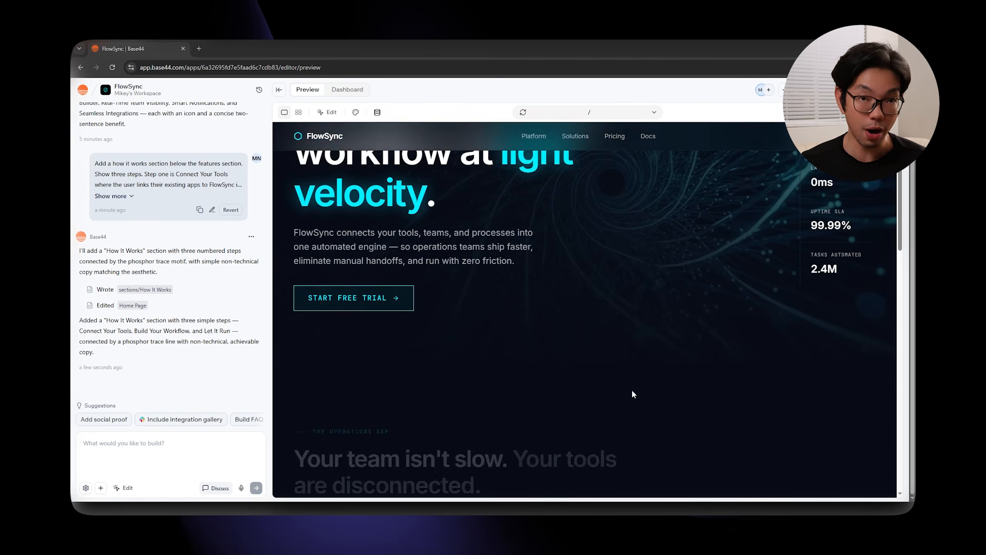
scroll(632, 393, down, 5)
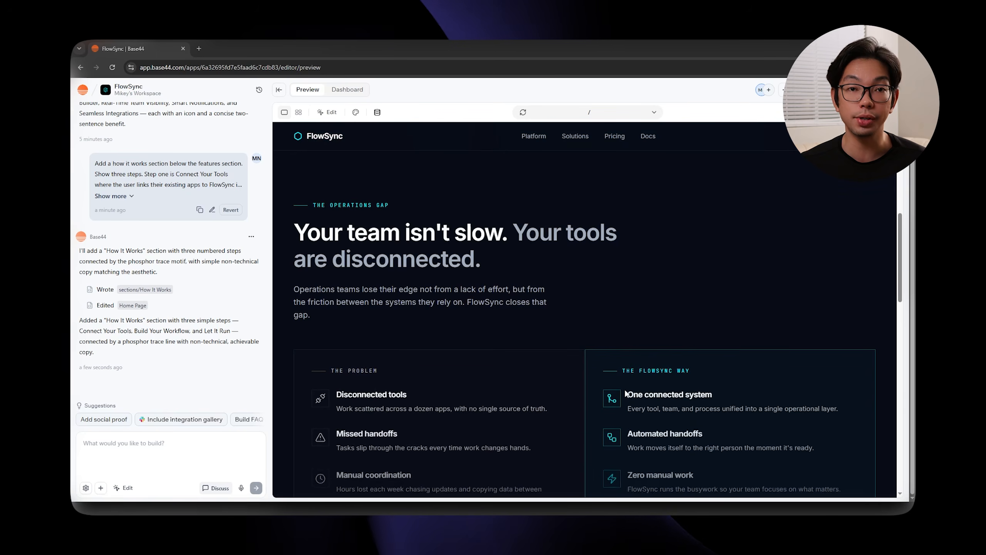
scroll(625, 393, down, 6)
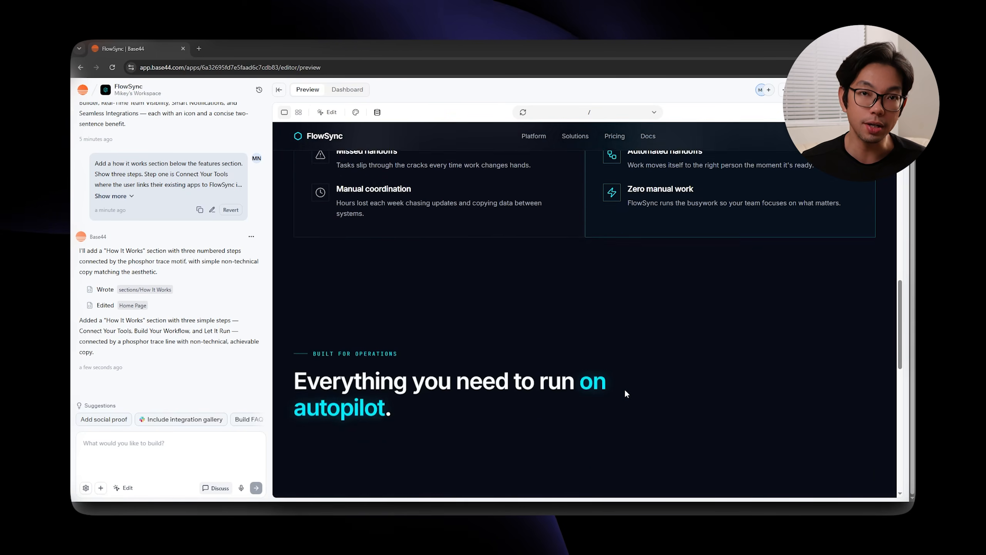
scroll(624, 388, down, 4)
scroll(624, 389, down, 4)
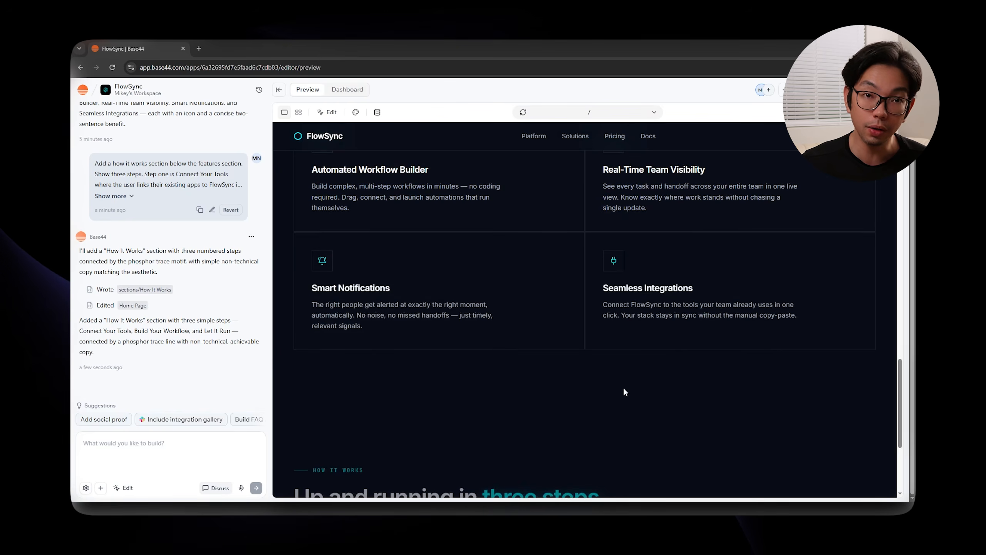
scroll(624, 389, down, 3)
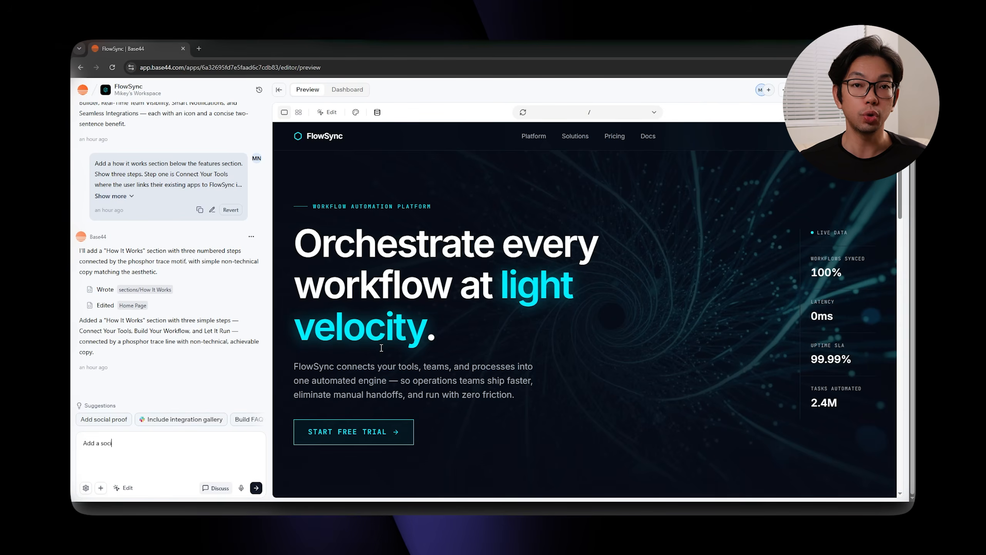
Request a social proof section below the how it works section, with three testimonials giving comprehensive company feedback plus each name, title, and company
text(elow the how it works)
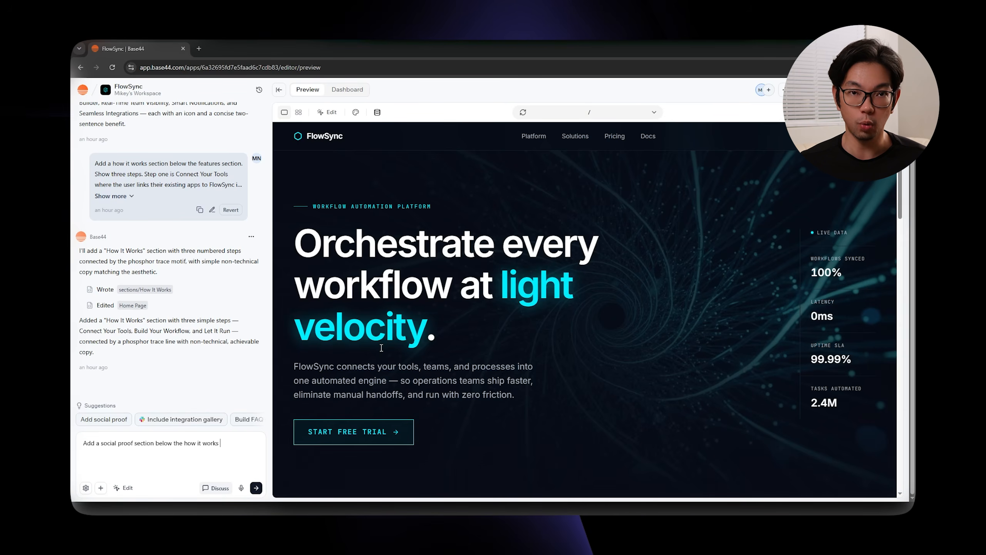
text( section. Include thre)
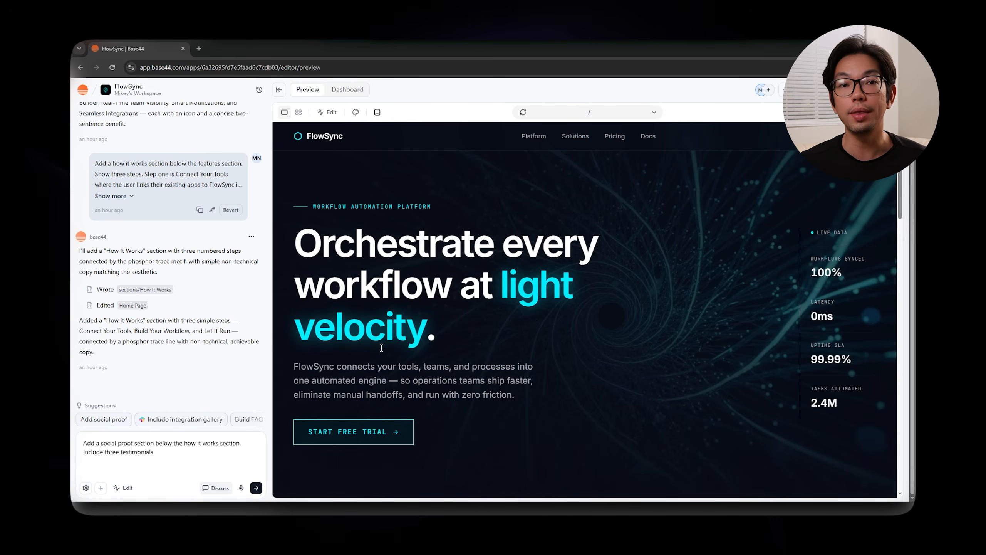
text(e testimonials)
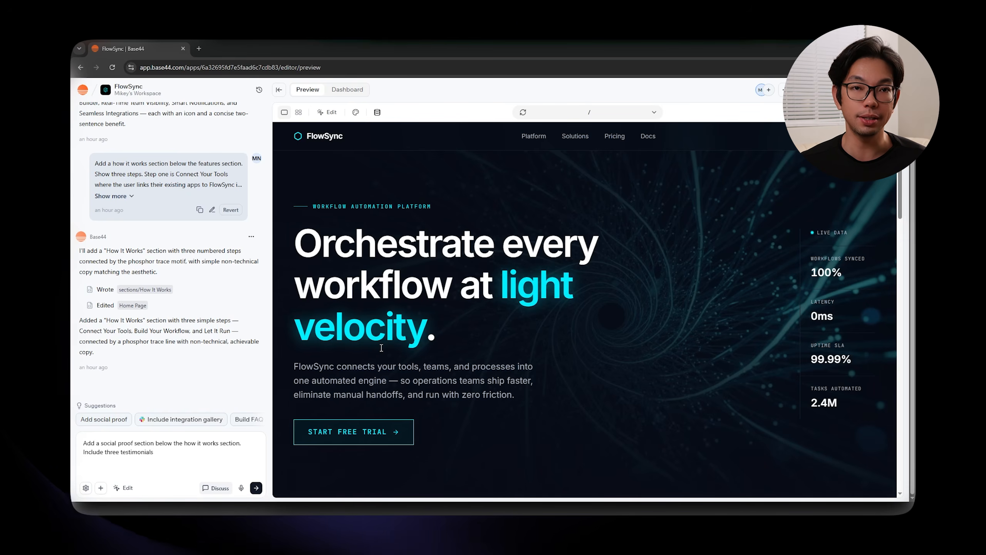
text( complete with comprehensi)
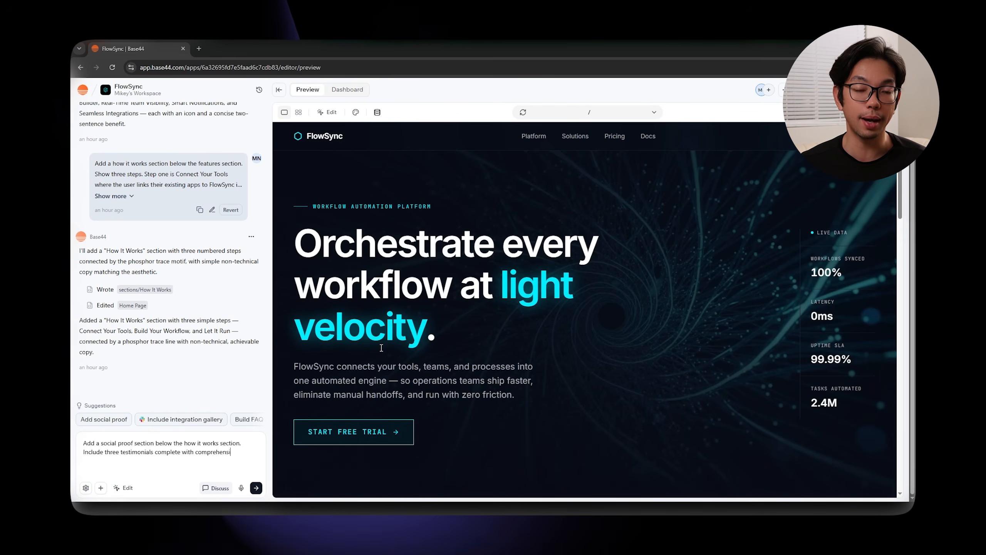
text(ve feedback about the company. )
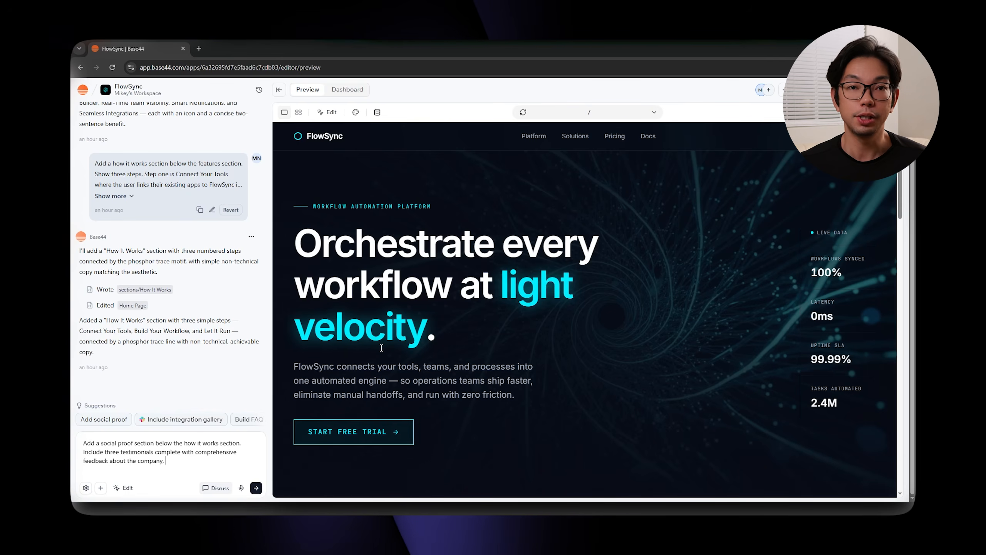
text(. Display the na)
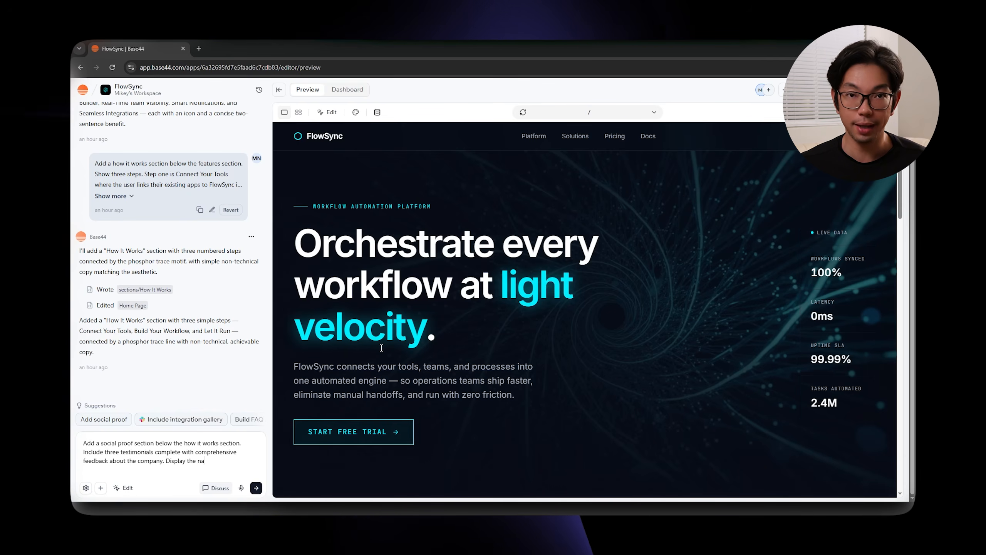
text(me, title, and company for each testimo)
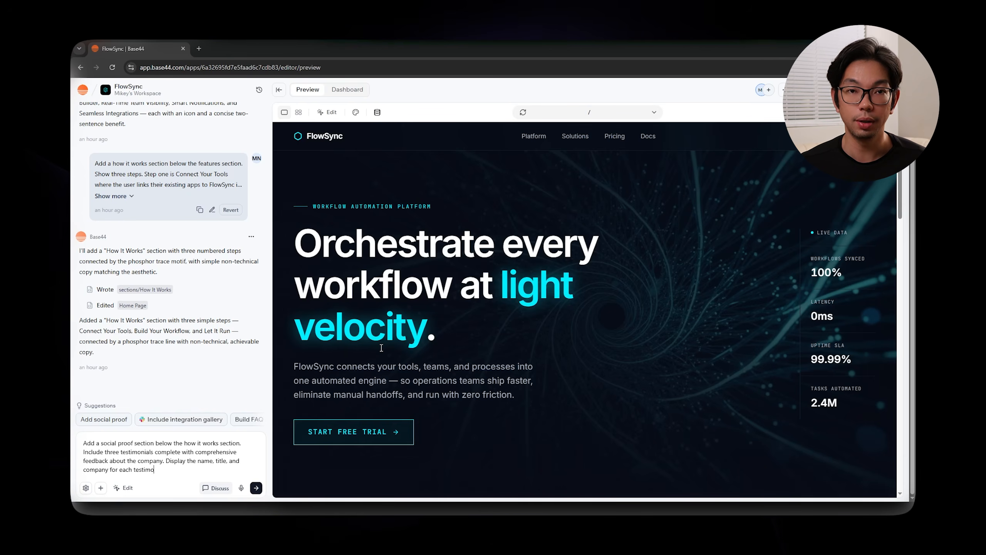
text(nial.)
key(ctrl+a)
key(Return)
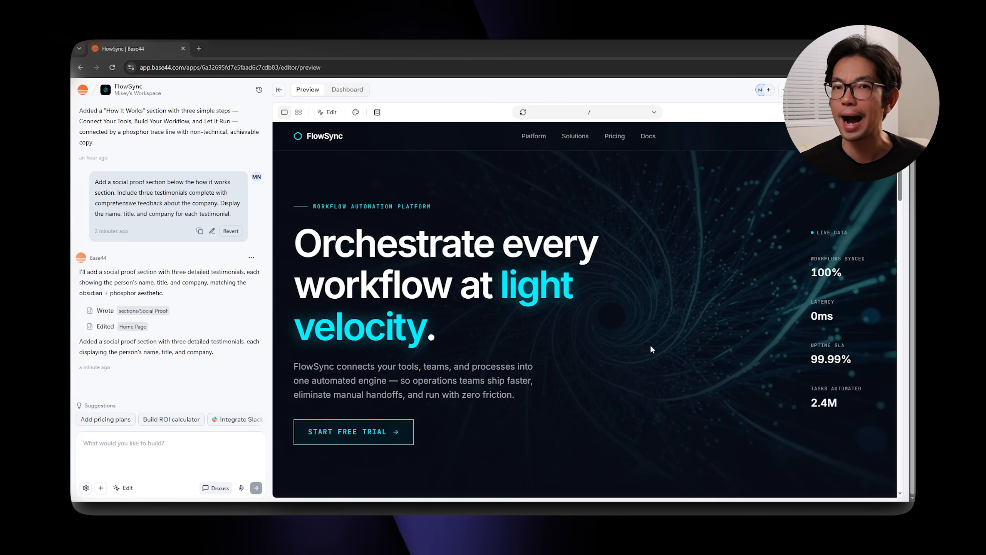
Examine the new testimonials section at the end of the previewed home page
scroll(671, 336, down, 3)
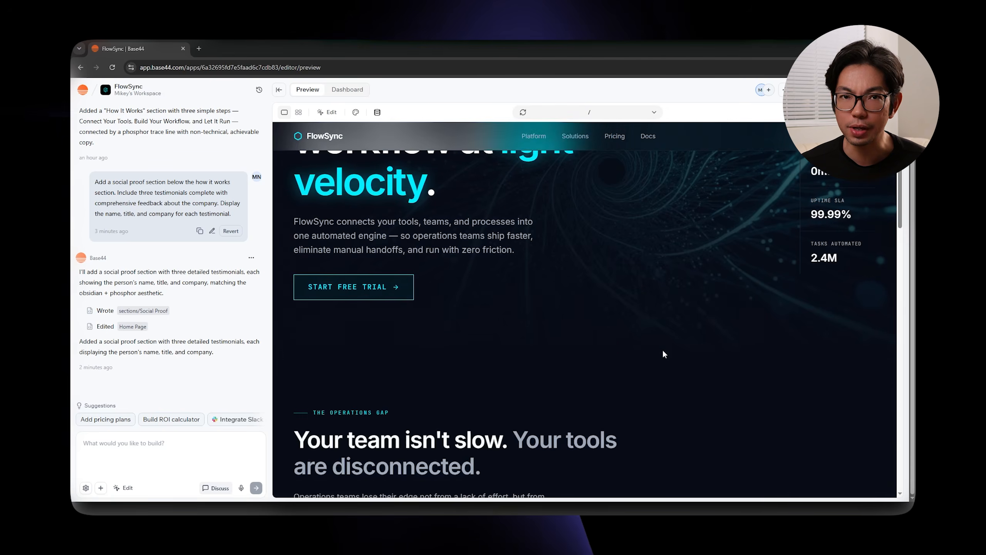
scroll(663, 352, down, 10)
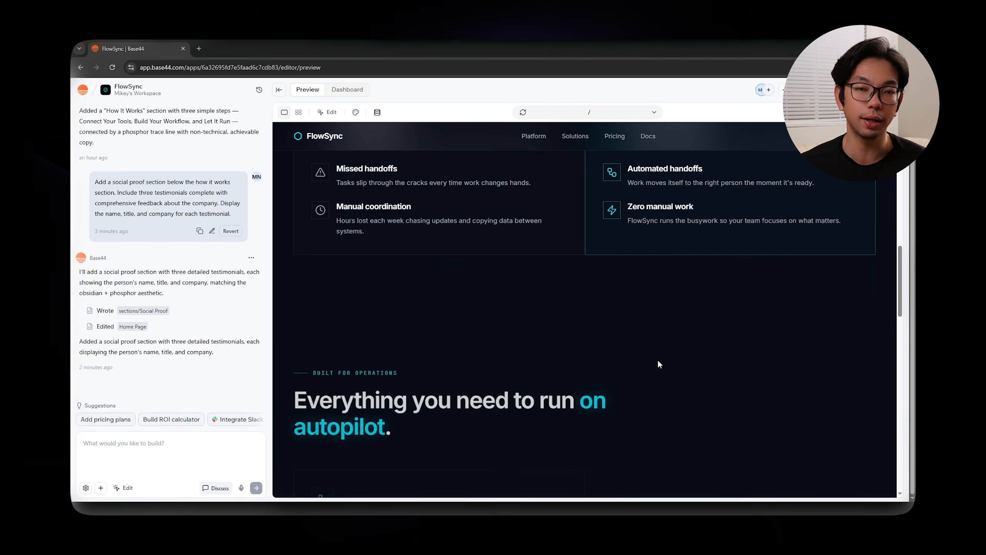
scroll(625, 402, down, 12)
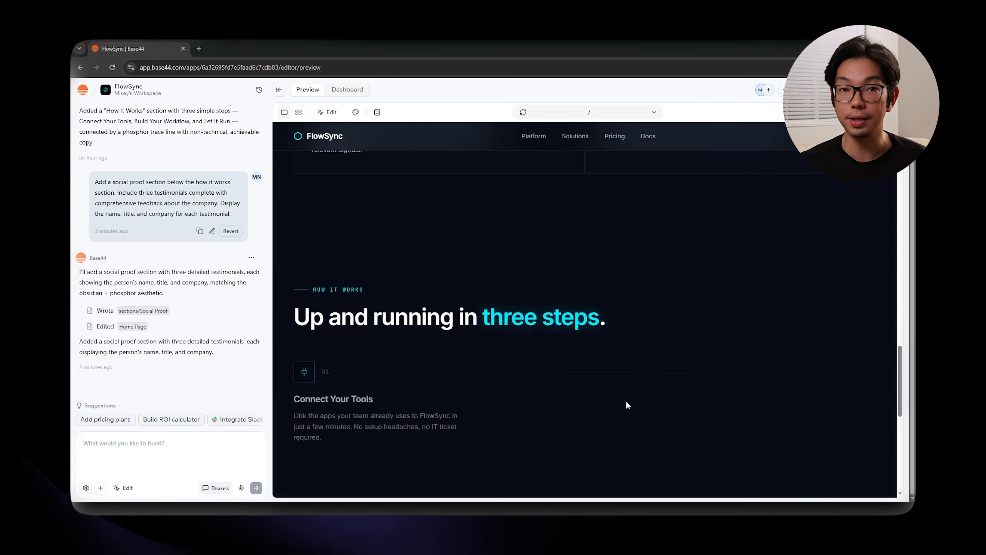
scroll(627, 403, down, 10)
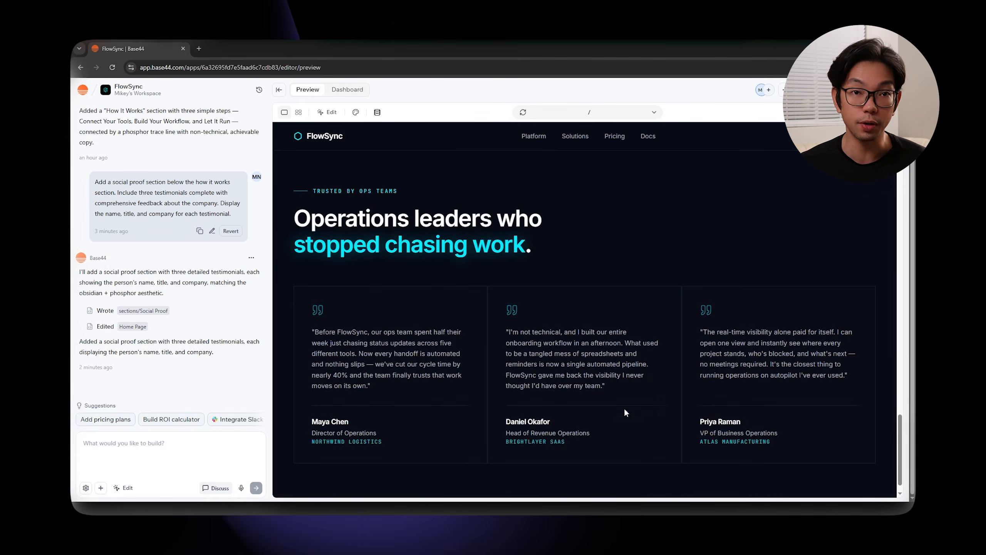
scroll(624, 407, down, 1)
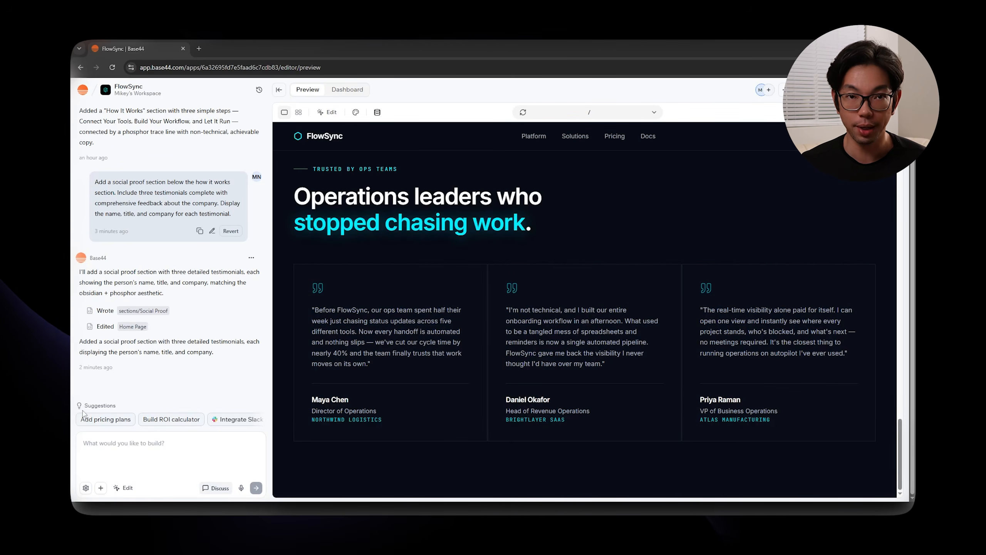
Write a prompt for a pricing section below social proof with Starter at $49 per month, Growth at $149 per month, and a contact-us Enterprise tier
text(Add a pricing section below the social proof section.)
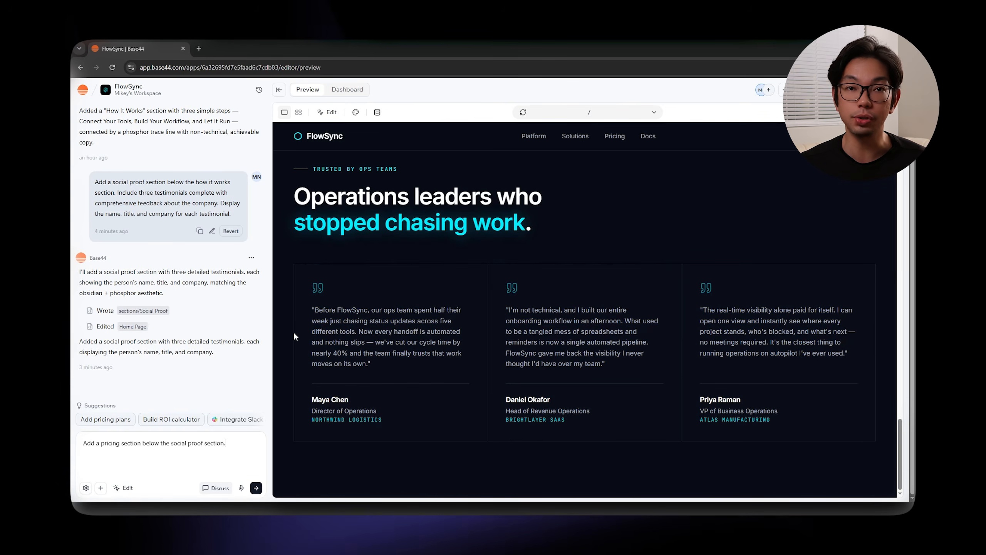
text( Include three tiers - The Starter tier at )
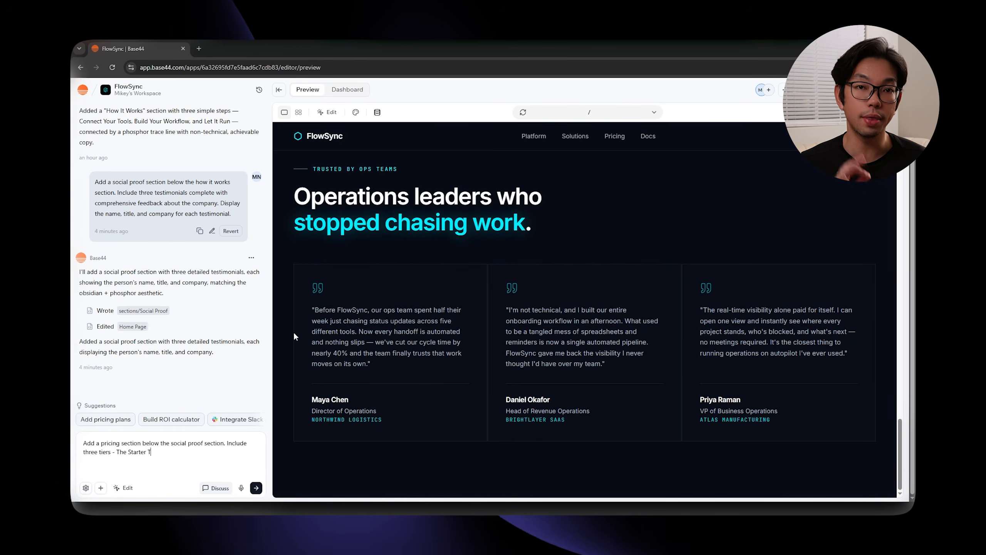
text($49 )
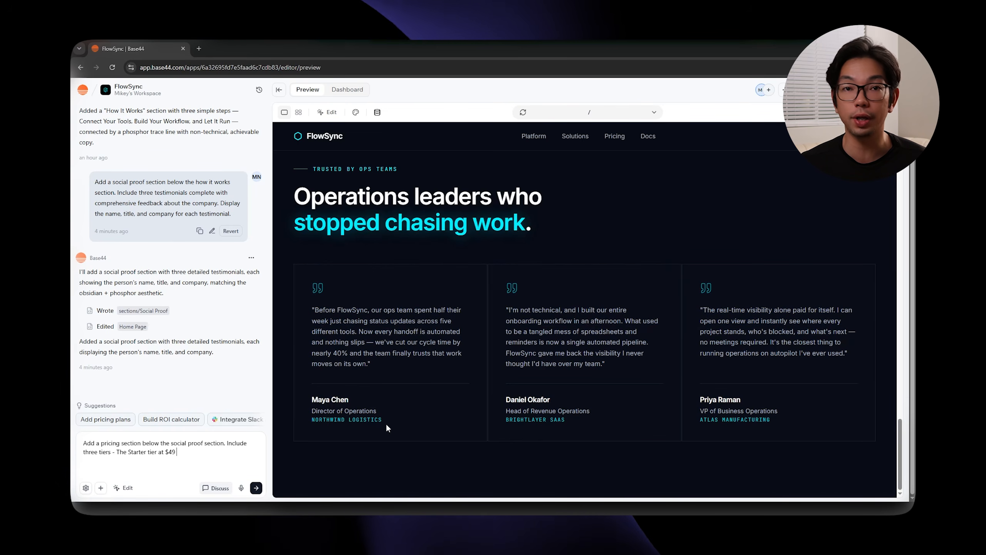
text(per month, the Growth tier at)
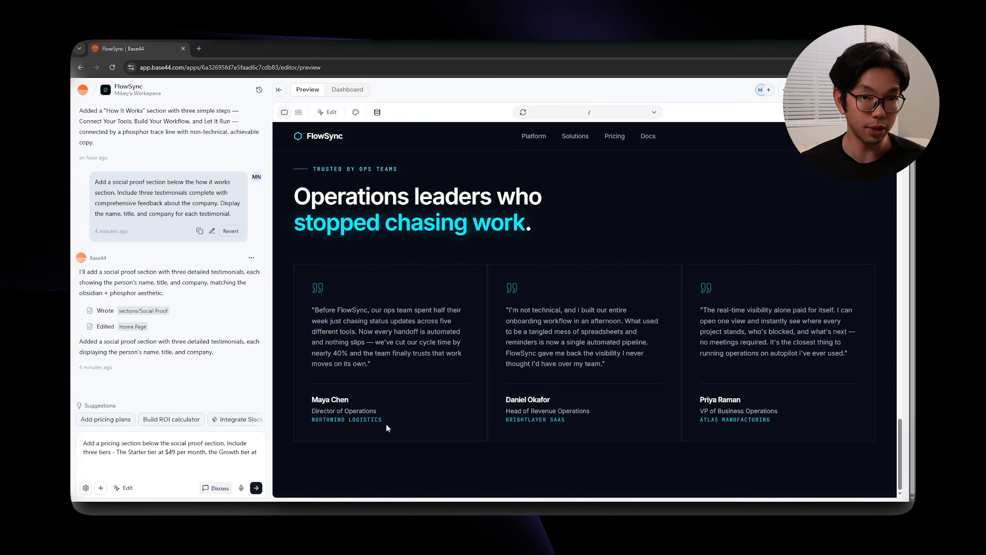
text( $149 per month, and)
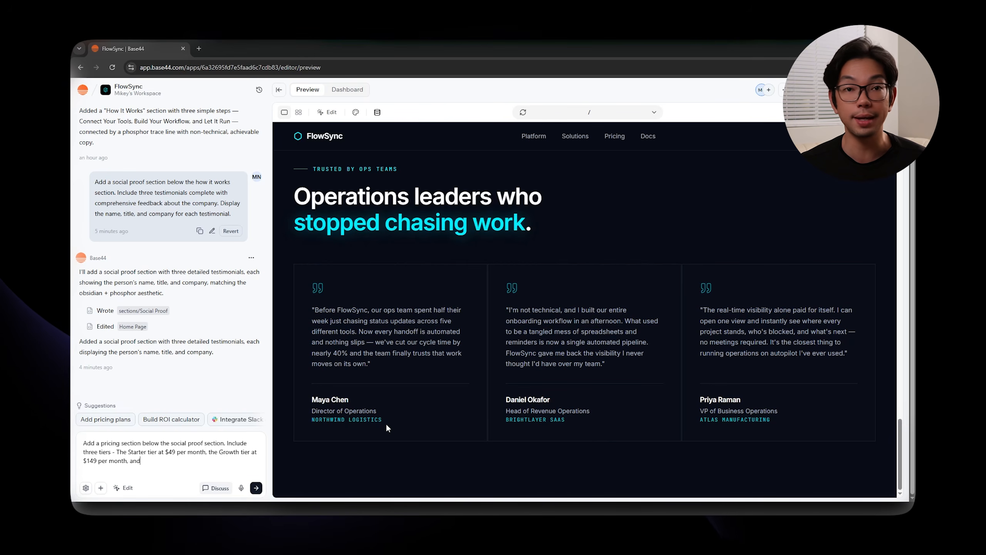
text( Enterprise tier that should say to contact us)
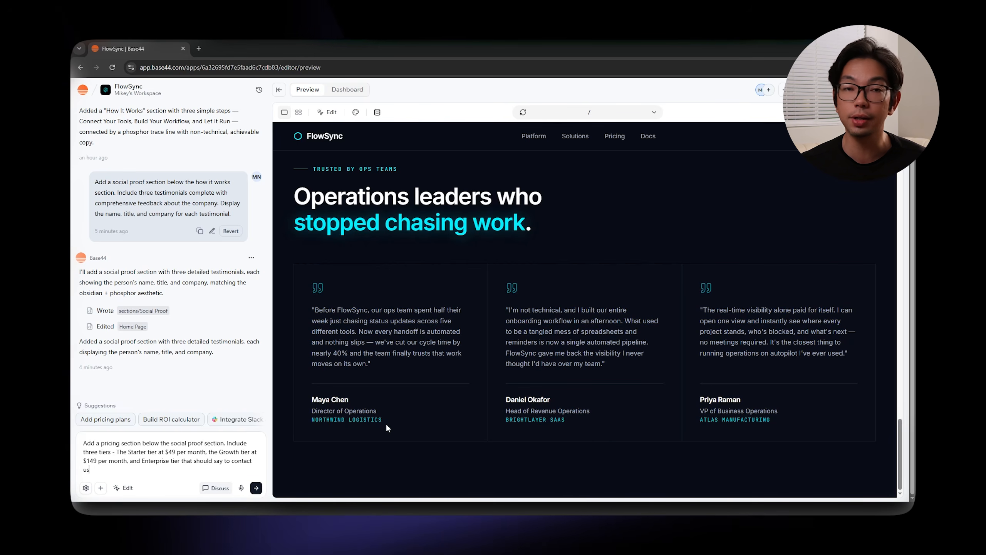
Add a separate paragraph, "Include comprehensive info about each tier.", to the pricing prompt and submit it
text(.)
key(shift+Return)
key(shift+Return)
text(Include c)
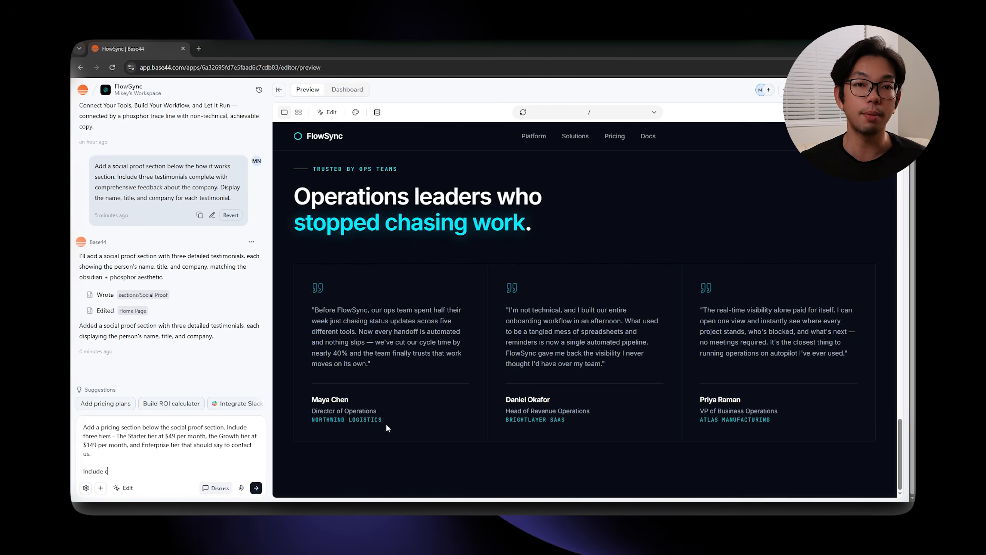
text(omprehensive info about each tier.)
key(ctrl+a)
click(219, 445)
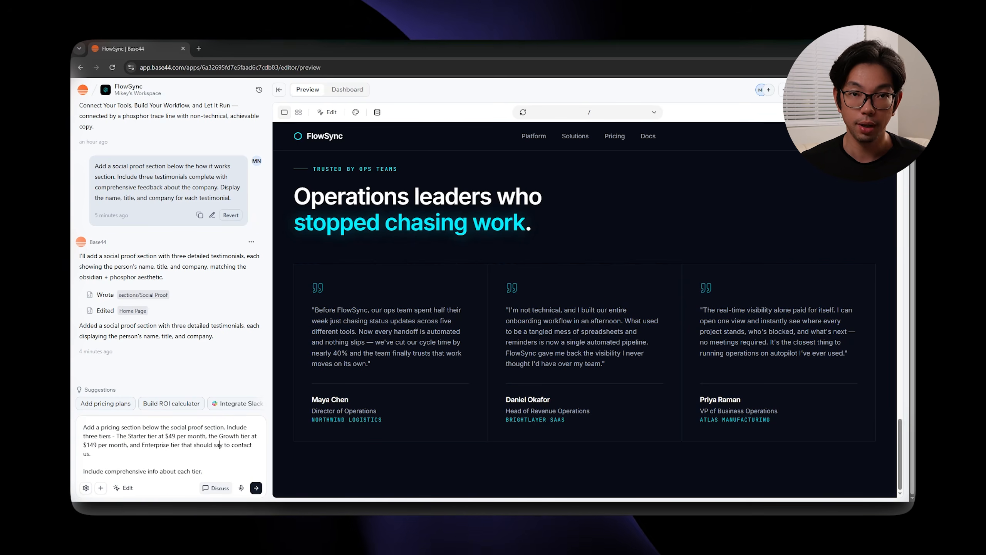
key(Return)
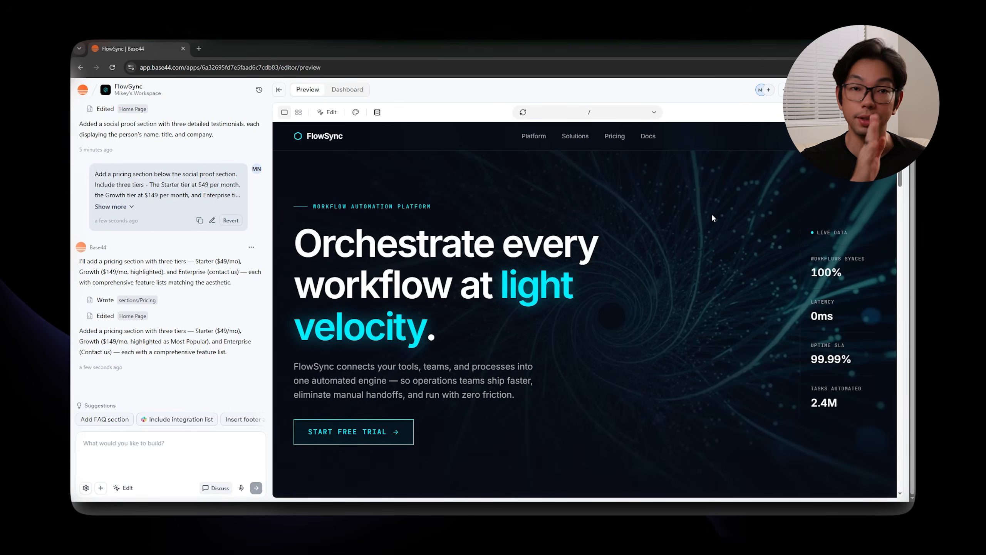
Examine the new pricing section and its three tier cards near the end of the previewed home page
scroll(703, 282, down, 5)
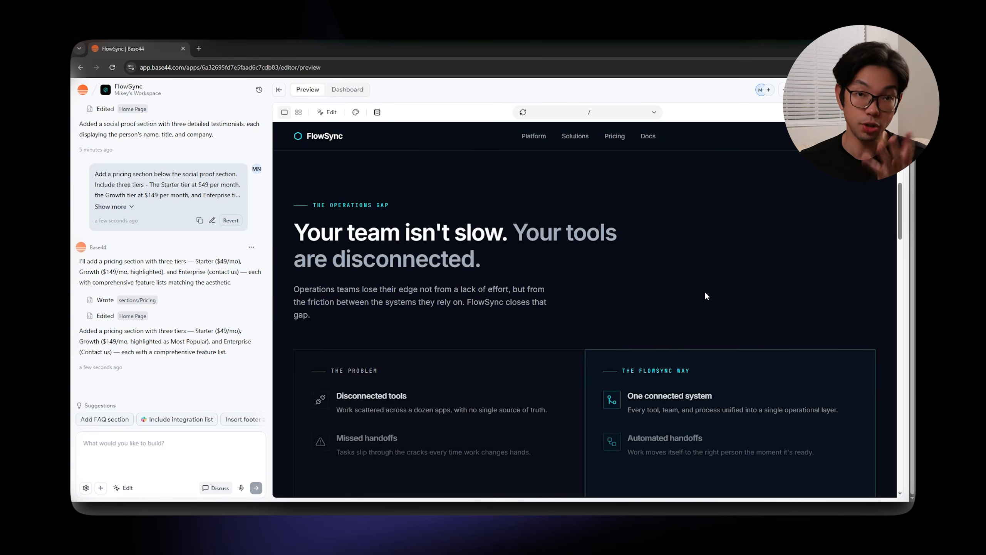
scroll(706, 294, down, 1)
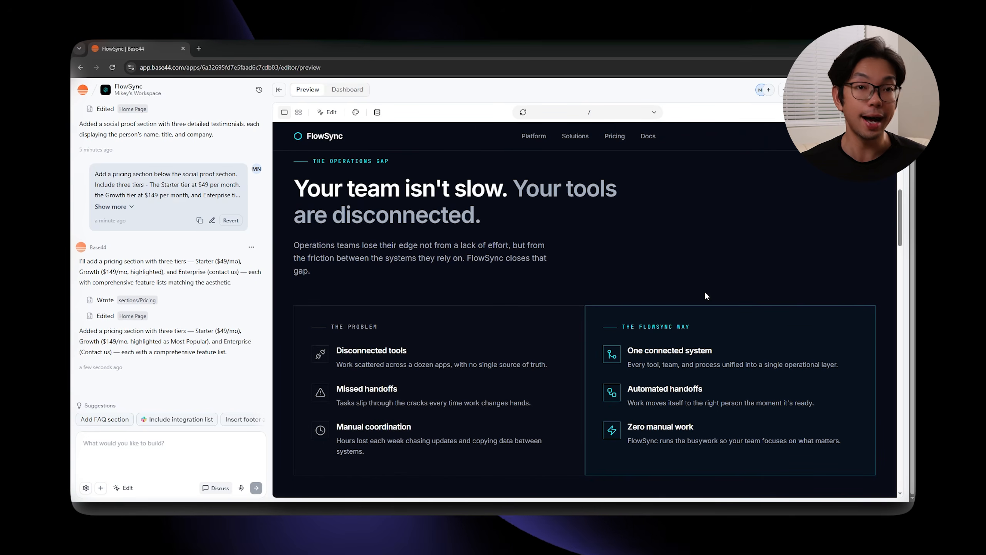
scroll(706, 296, down, 15)
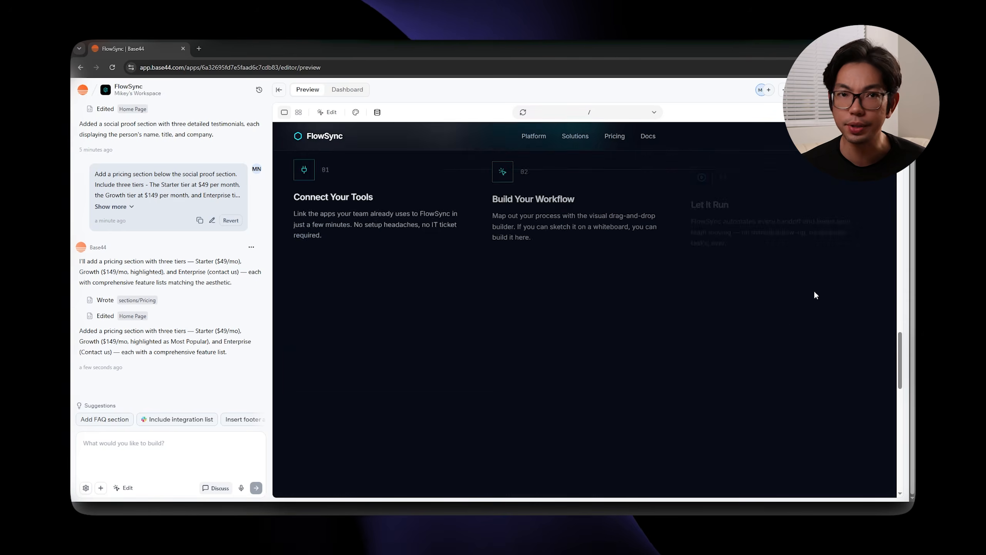
scroll(814, 295, down, 15)
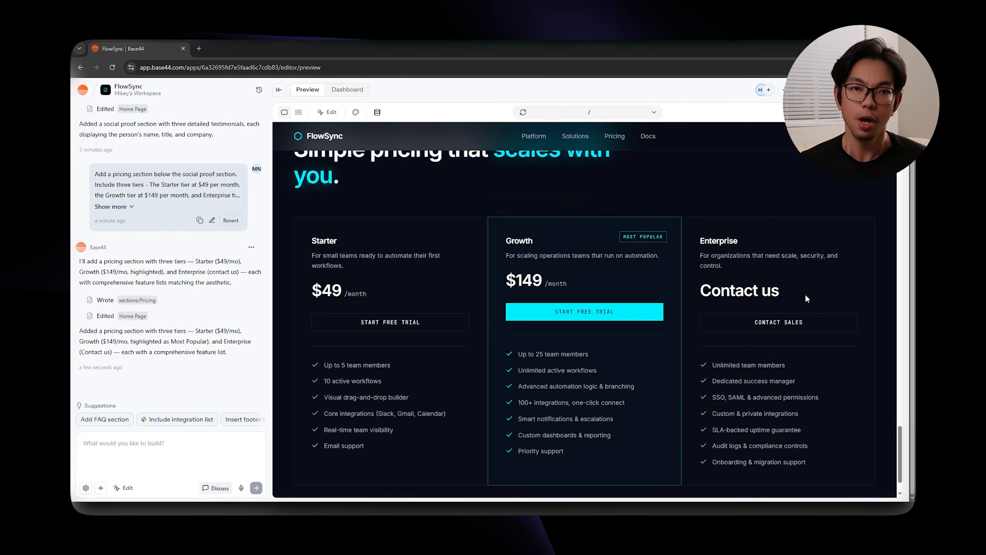
scroll(772, 262, up, 1)
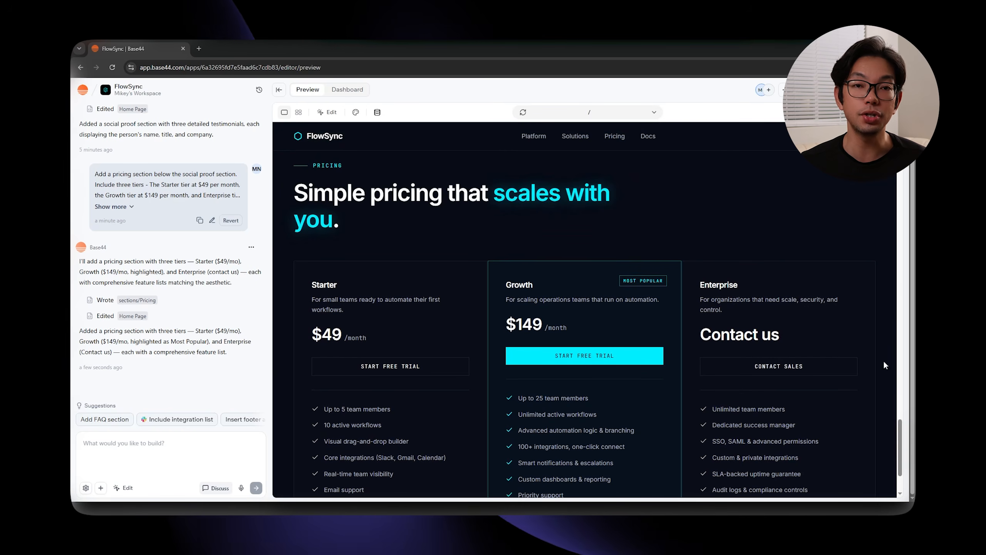
scroll(857, 204, down, 2)
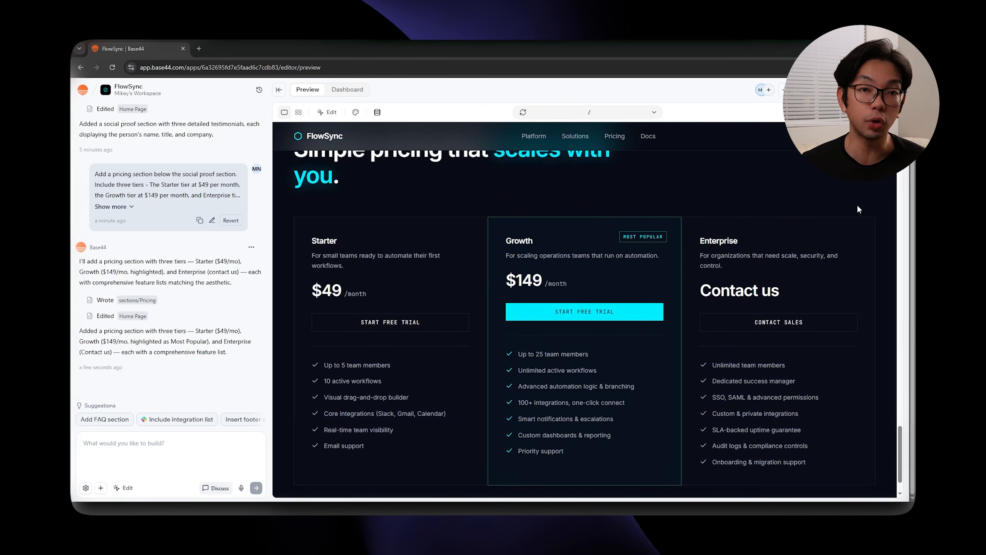
scroll(874, 215, down, 1)
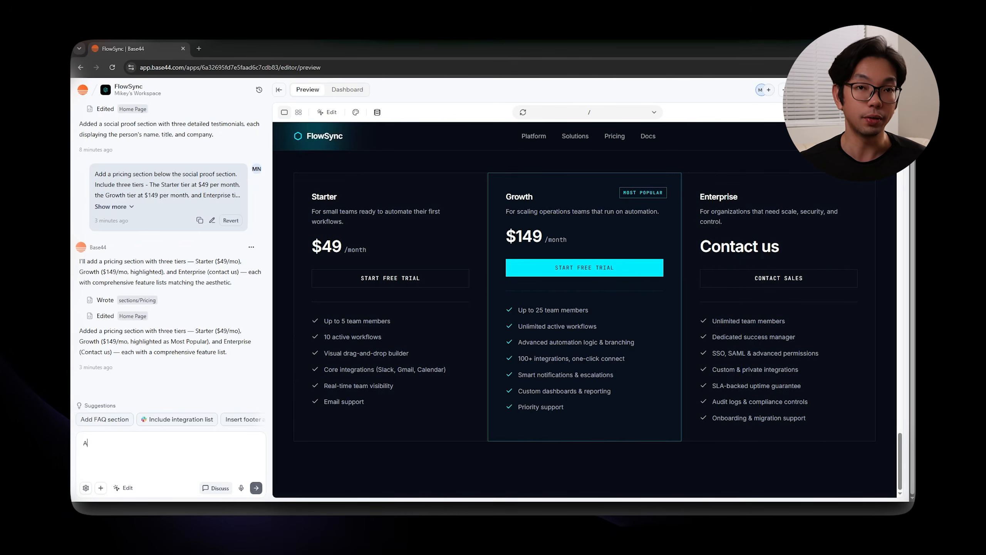
Write a prompt for a final call to action section with a bold headline reinforcing FlowSync's core benefit, a short supporting sentence, and a prominent Start Free Trial button
text(dd a final call to action sec)
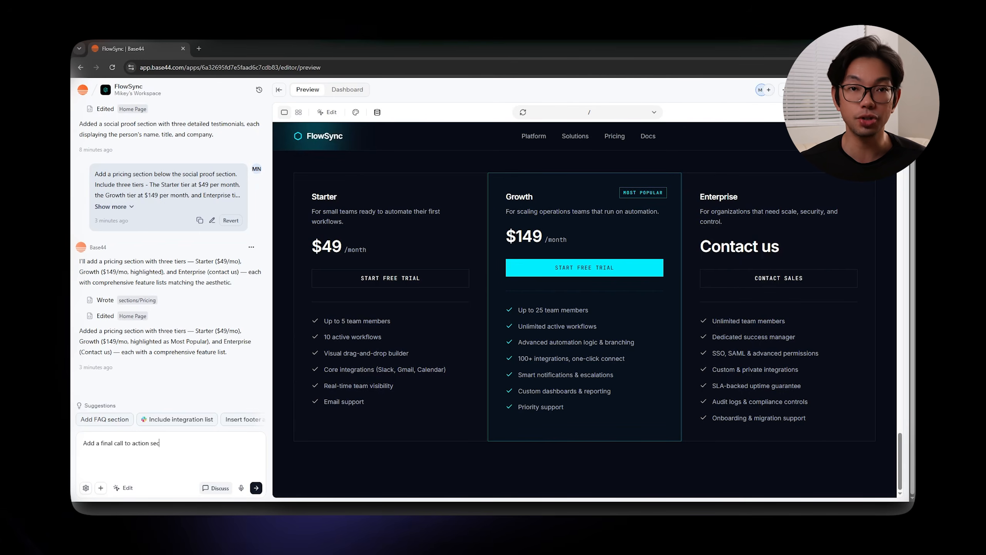
text(tion at the bottom of the page with a bold closing headline )
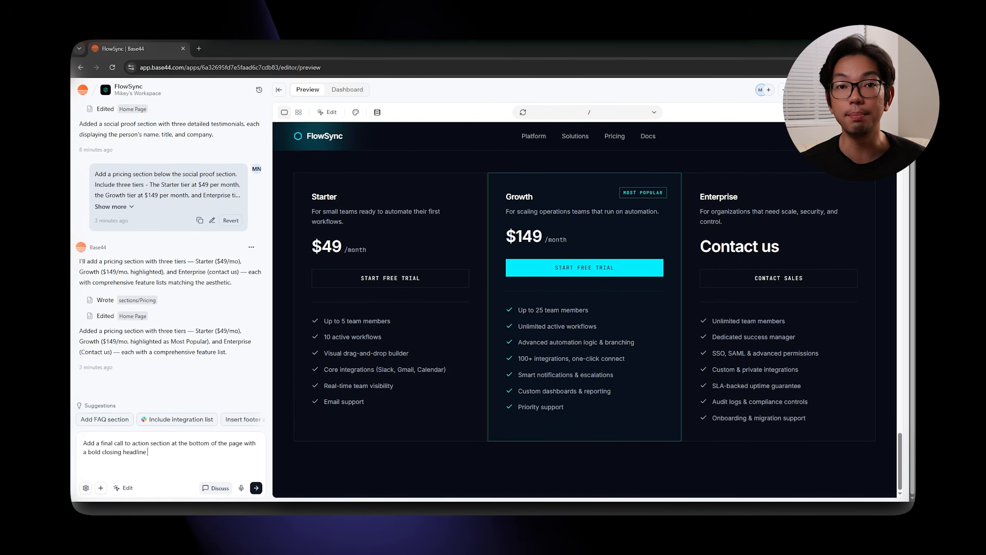
text(that reinforces the core benefit of FlowSy)
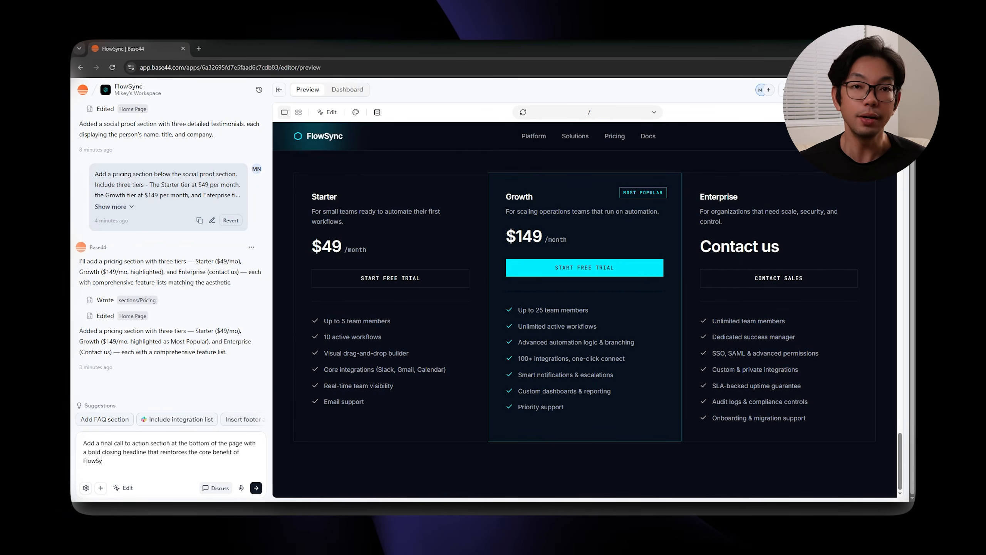
text(nc, a short supporting sentence, and a promin)
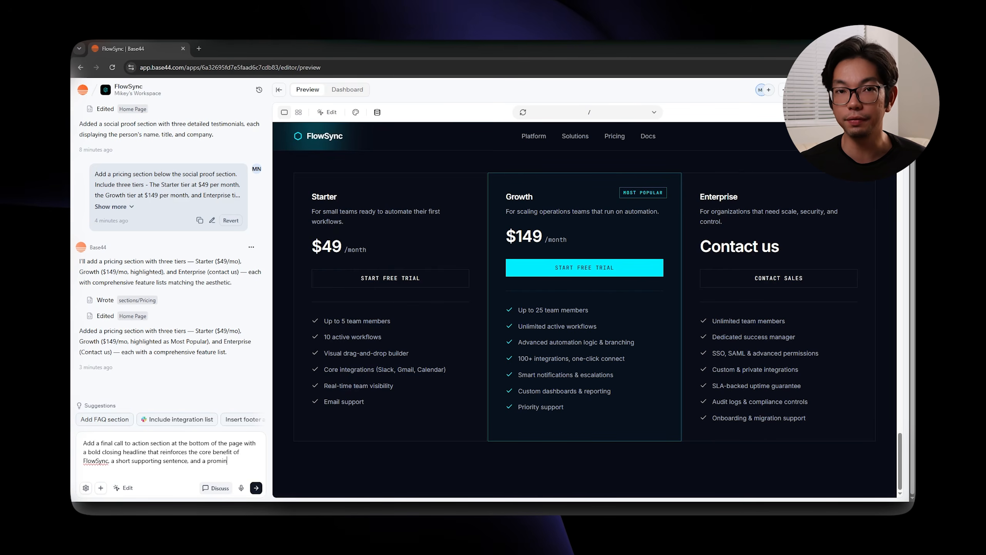
text(ent Start Free Trial button. Below that add a clean f)
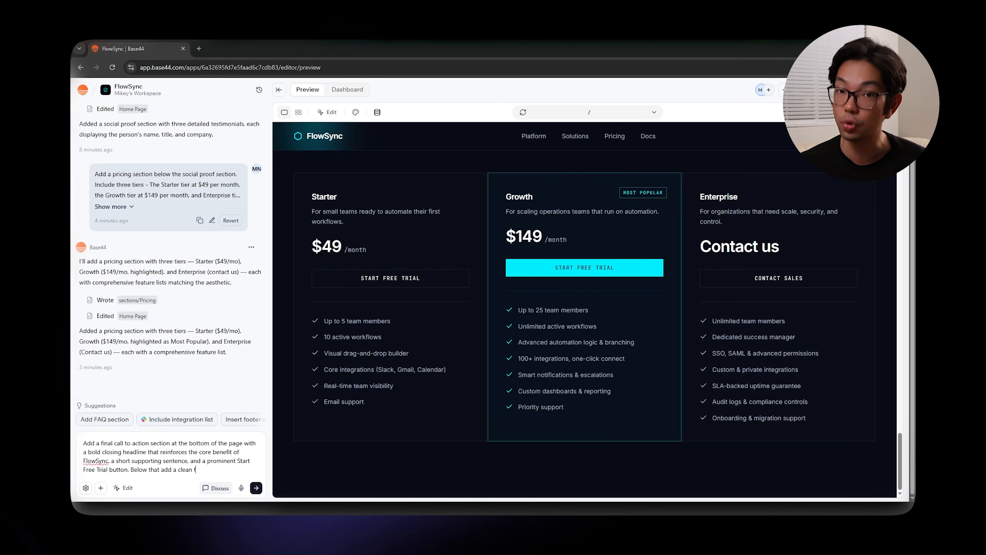
Specify a clean footer in the prompt with Product, Pricing, About, and Contact links, the FlowSync logo on the left, and social media icons on the right
text(ooter with navigation links fo)
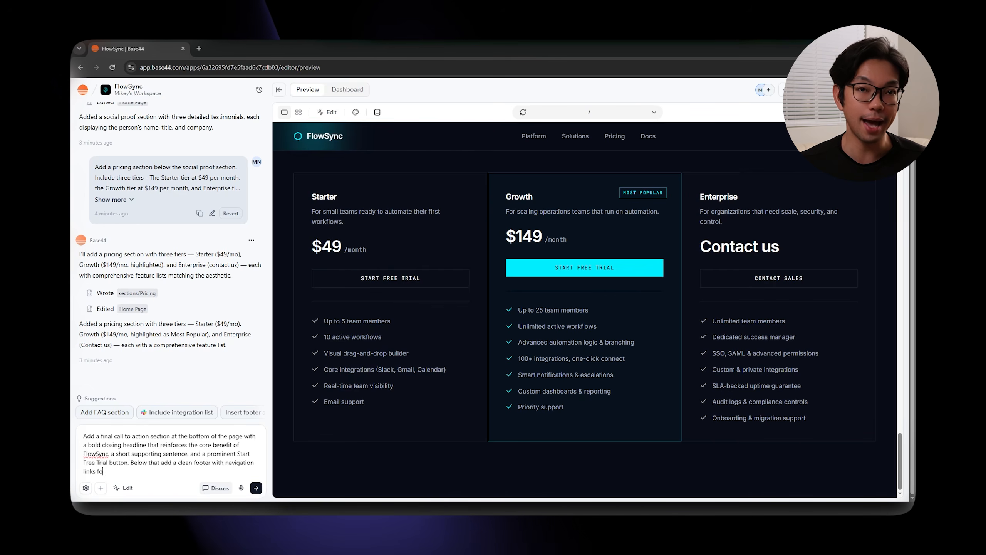
text(r Product, Pricing,)
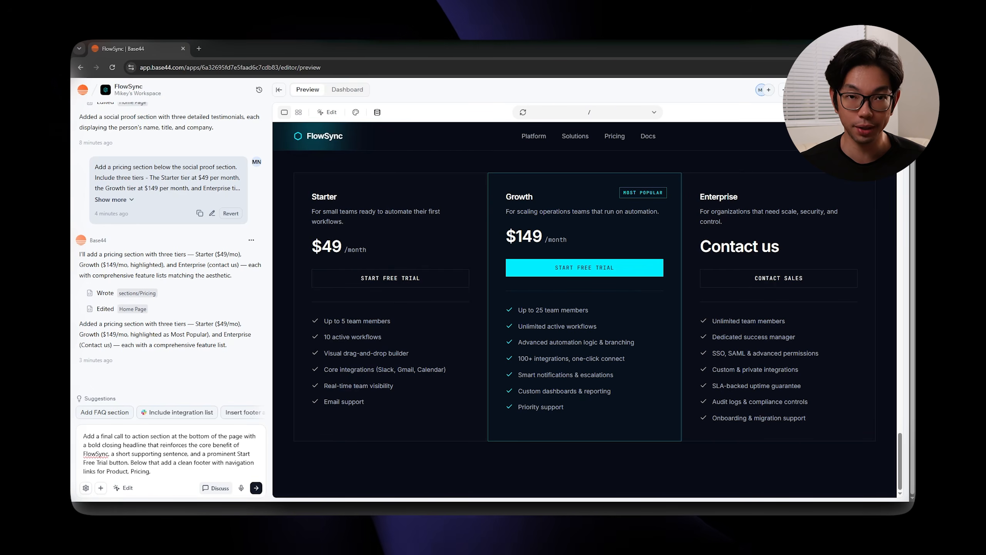
text( About, and Contact.)
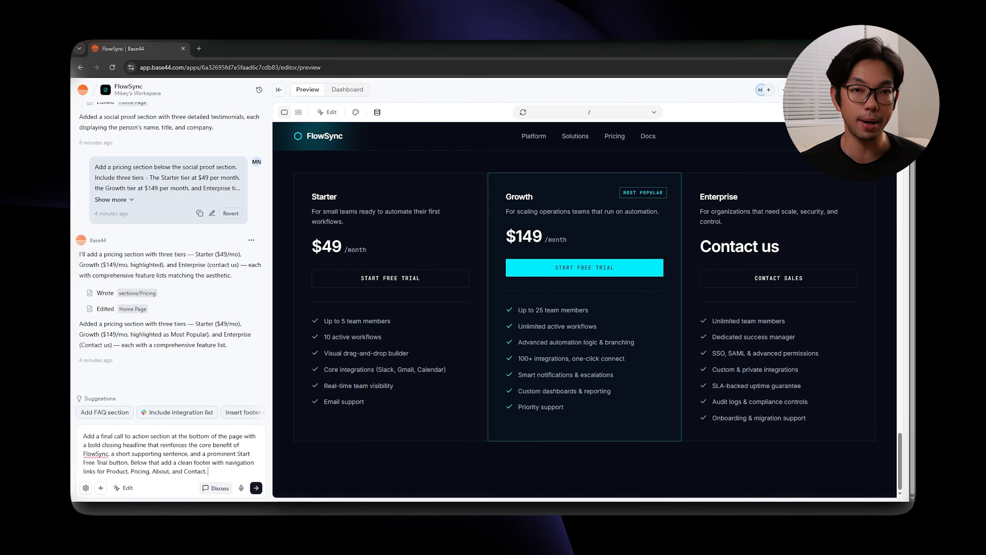
key(BackSpace)
text(, the FlowSync logo)
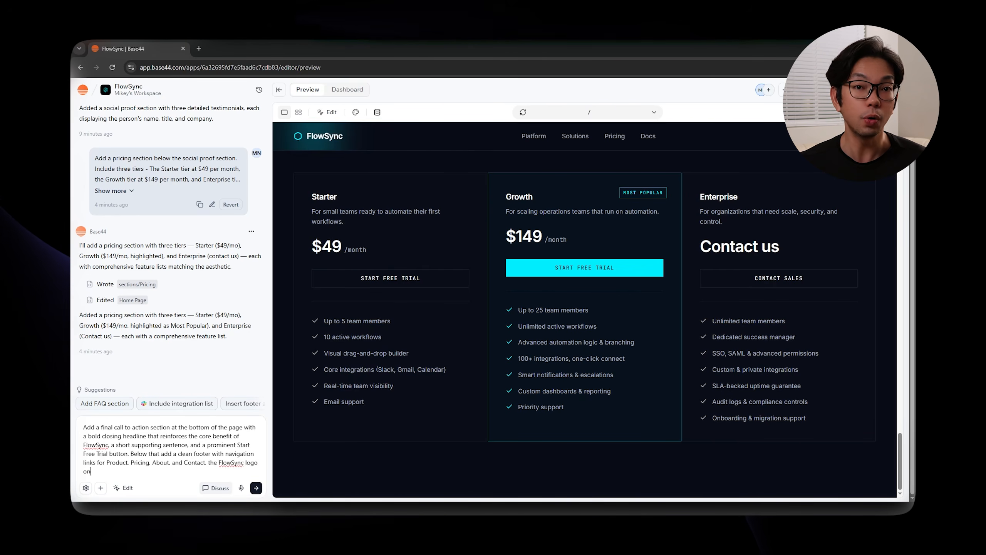
text(s onthe right.)
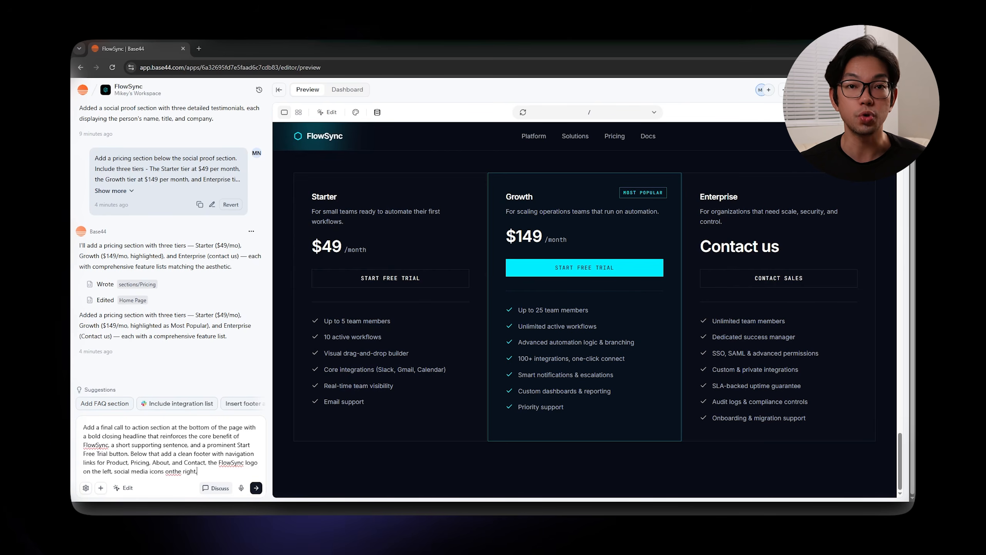
key(BackSpace)
key(BackSpace)
key(BackSpace)
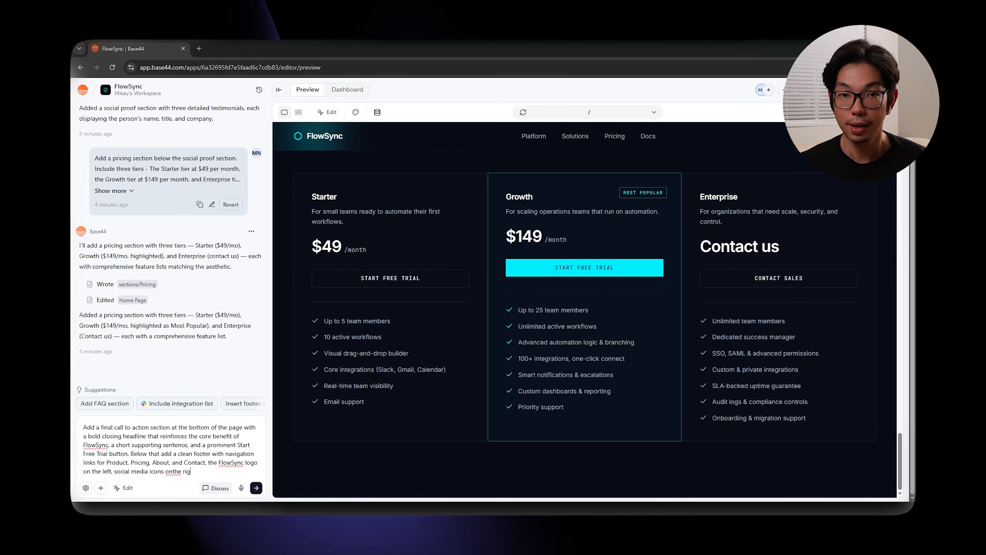
key(BackSpace)
key(BackSpace)
key(BackSpace)
key(BackSpace)
key(BackSpace)
key(BackSpace)
key(BackSpace)
text(the right,)
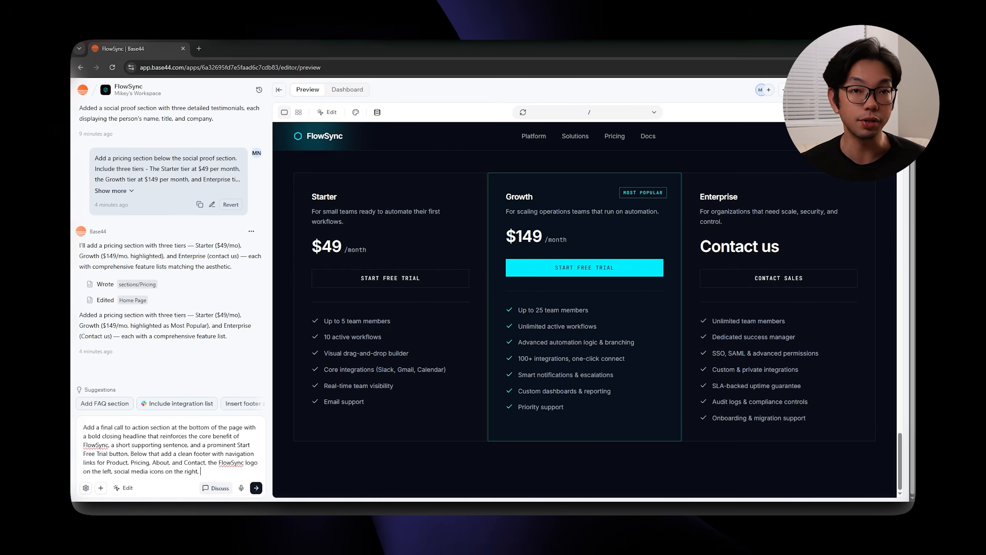
Finish the footer request with a copyright notice and privacy policy link at the very bottom, and submit the prompt
text( and a copyright notice and privacy p)
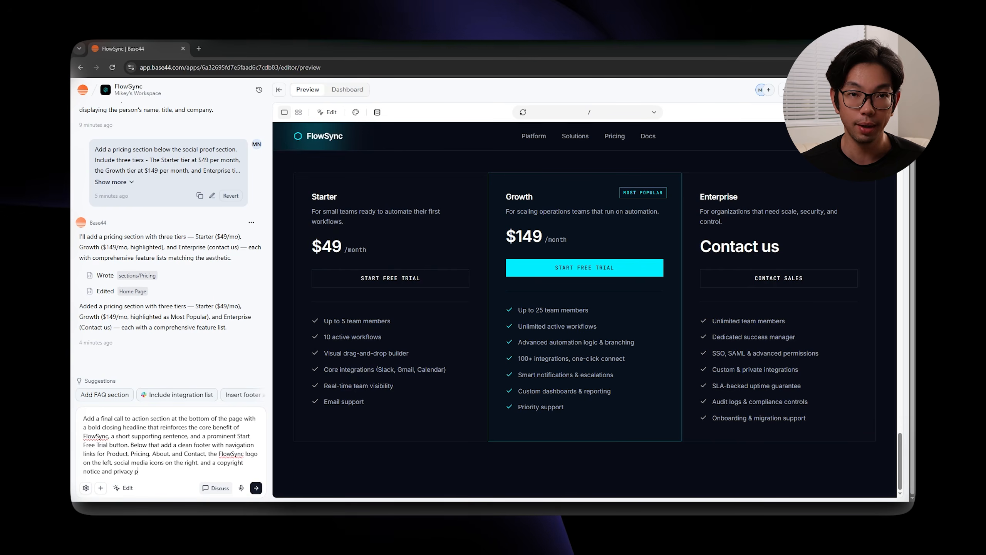
text(olicy link at the very)
key(ctrl+a)
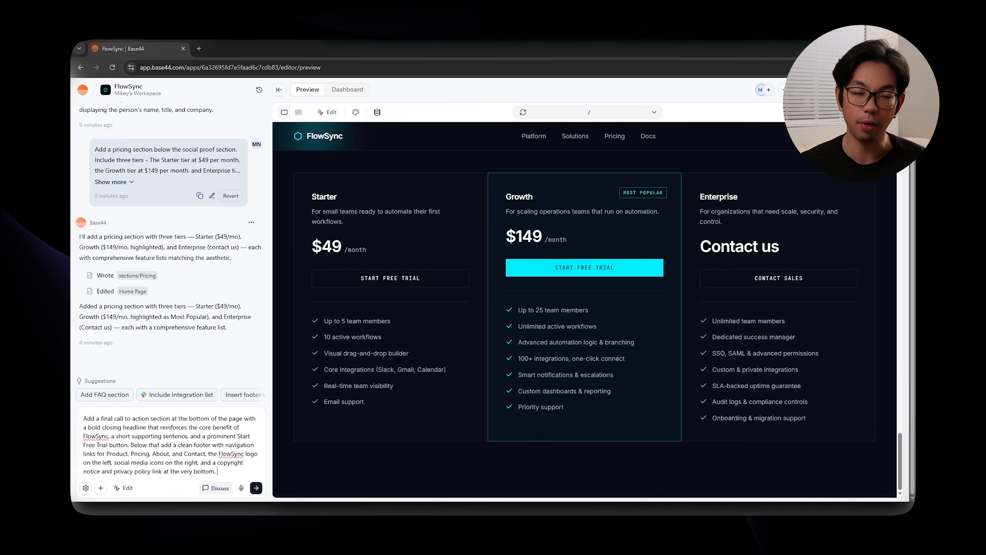
key(Return)
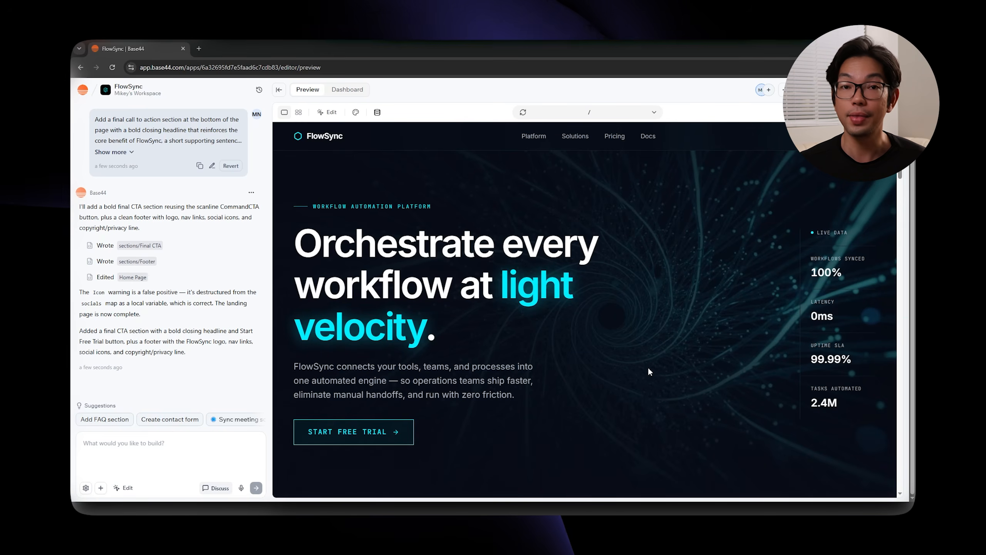
Examine the new closing call to action section and footer at the end of the previewed home page
scroll(583, 311, down, 10)
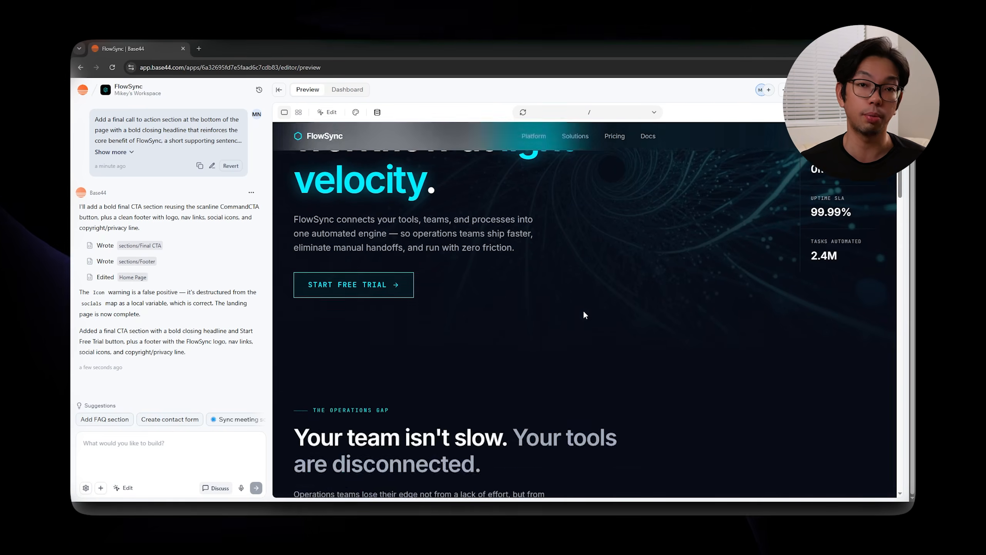
scroll(664, 351, down, 1)
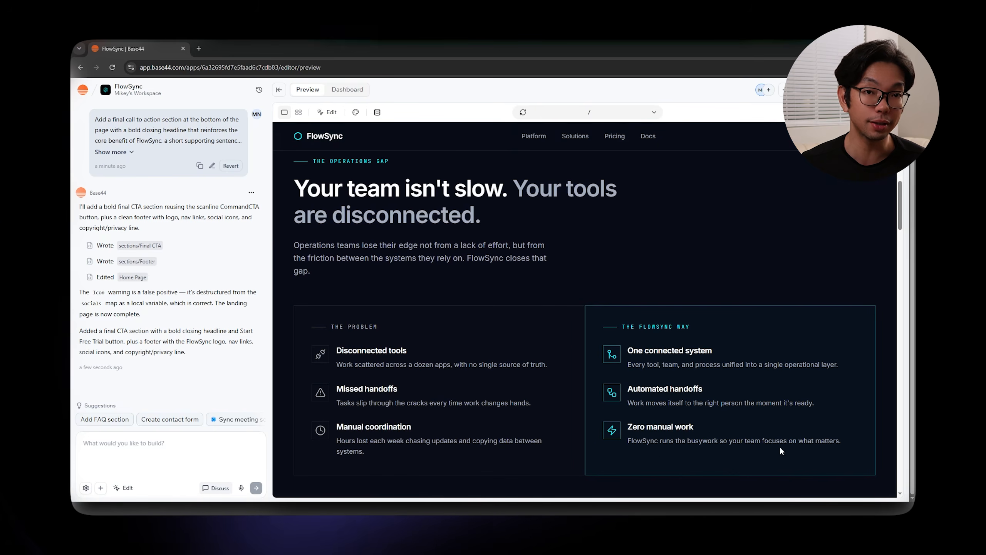
scroll(782, 452, down, 15)
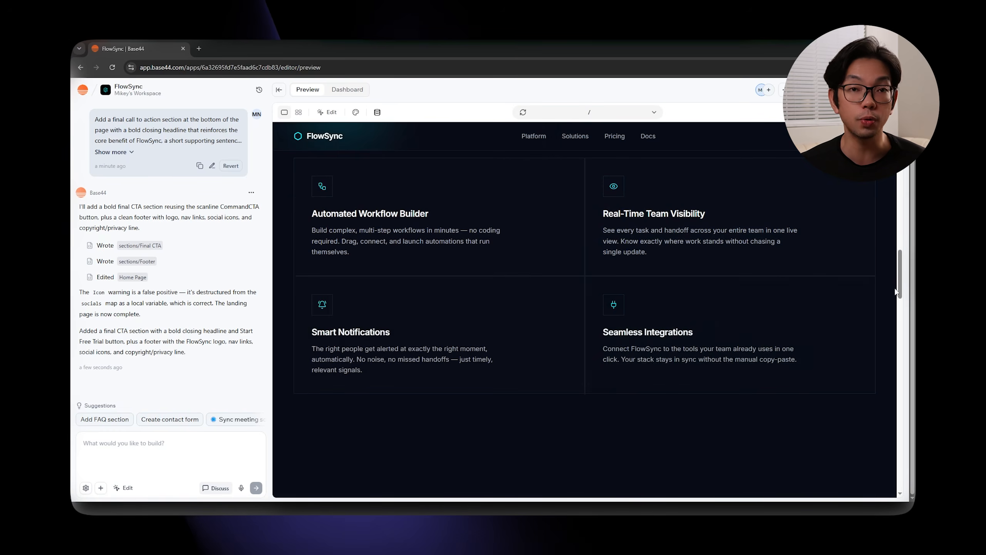
scroll(889, 388, down, 10)
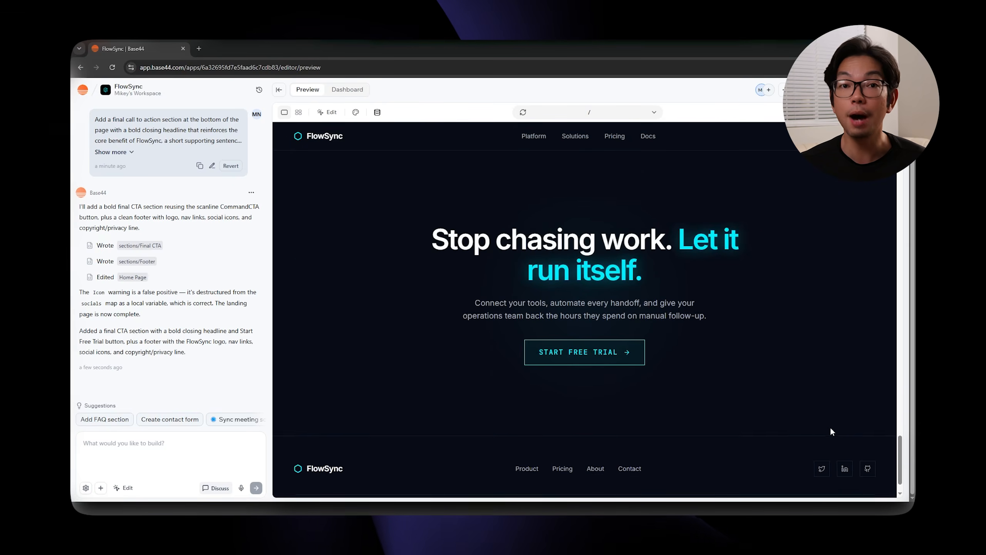
scroll(832, 432, up, 8)
scroll(831, 432, down, 3)
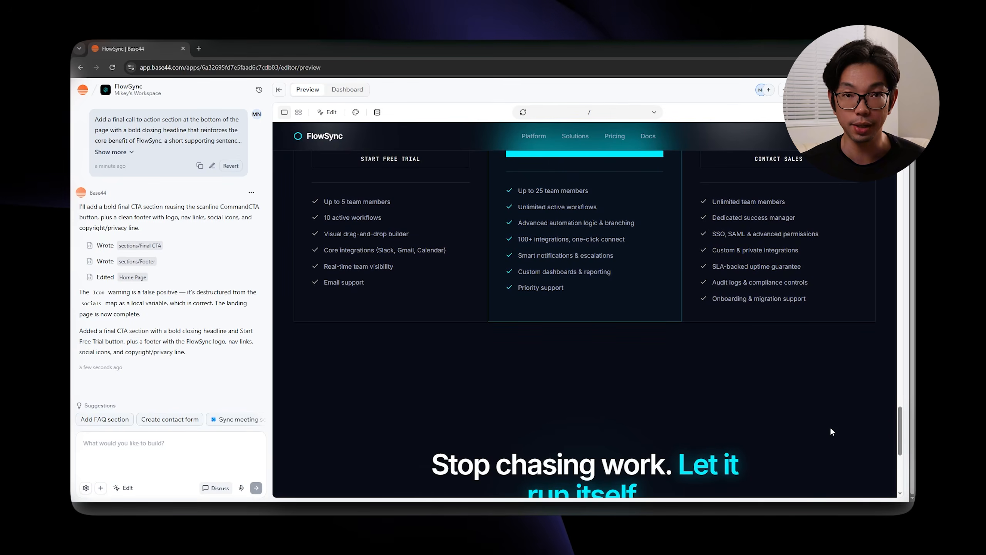
scroll(830, 426, down, 5)
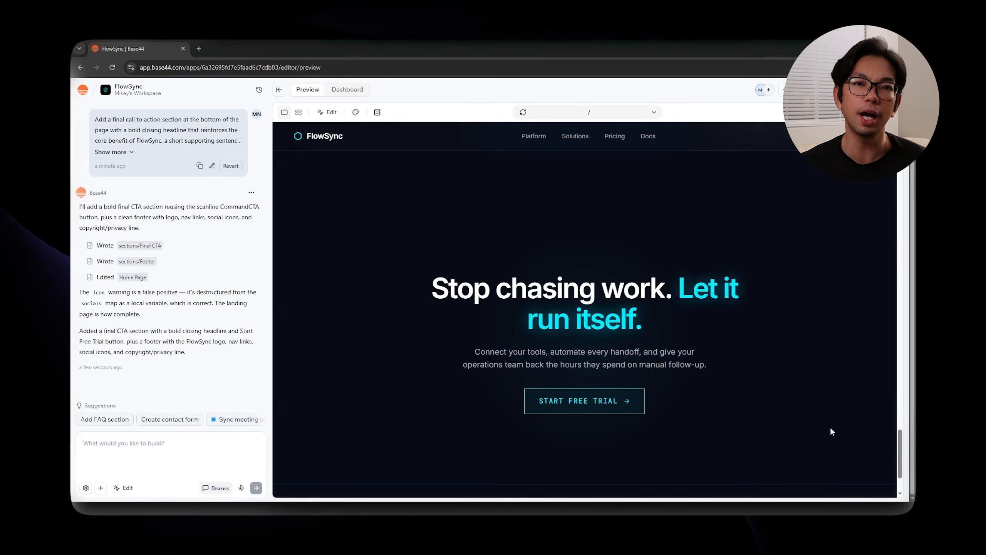
scroll(831, 434, down, 1)
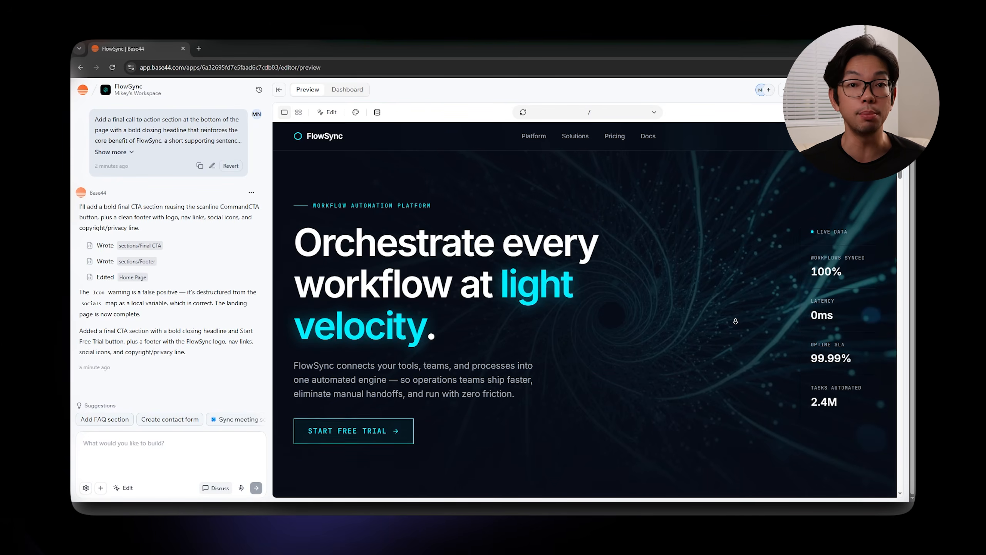
Review the previewed landing page from the hero through the operations gap comparison to the feature grid
scroll(737, 324, down, 1)
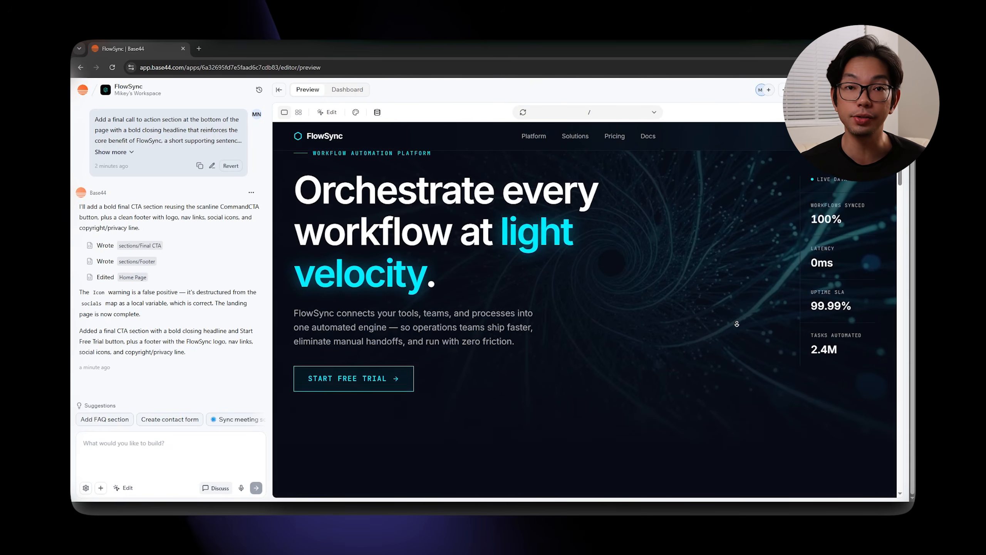
scroll(737, 326, down, 2)
scroll(736, 327, down, 3)
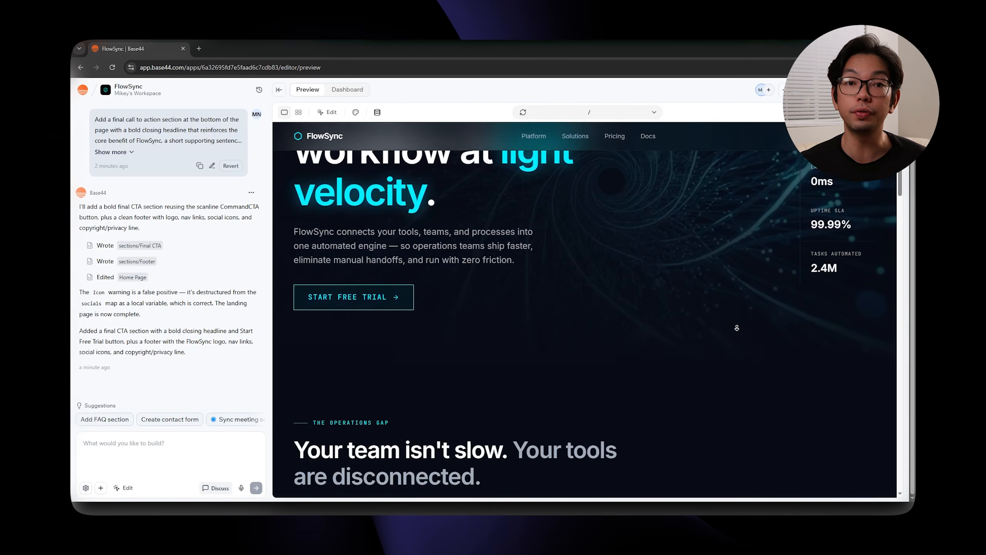
scroll(737, 328, down, 3)
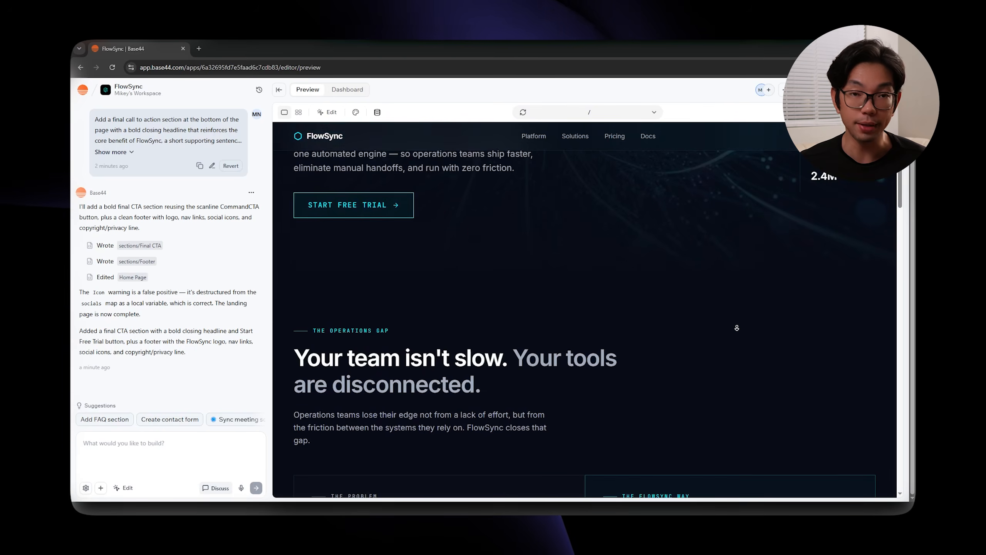
scroll(737, 328, down, 3)
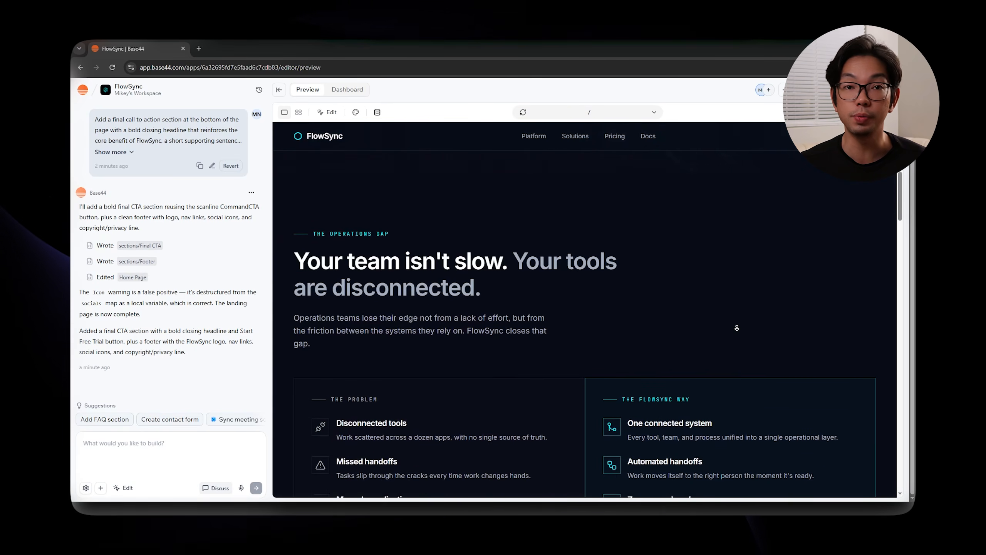
scroll(737, 327, down, 1)
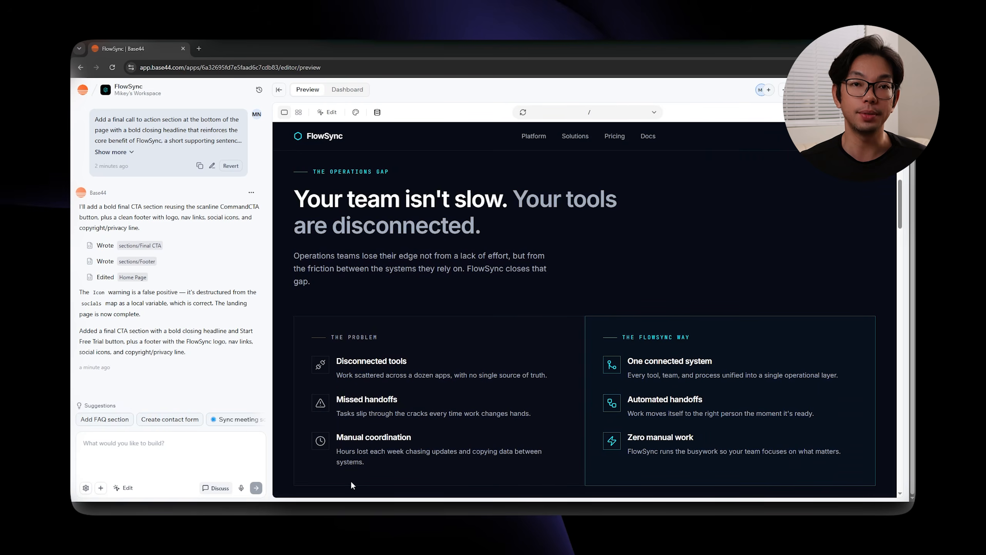
middle_click(870, 247)
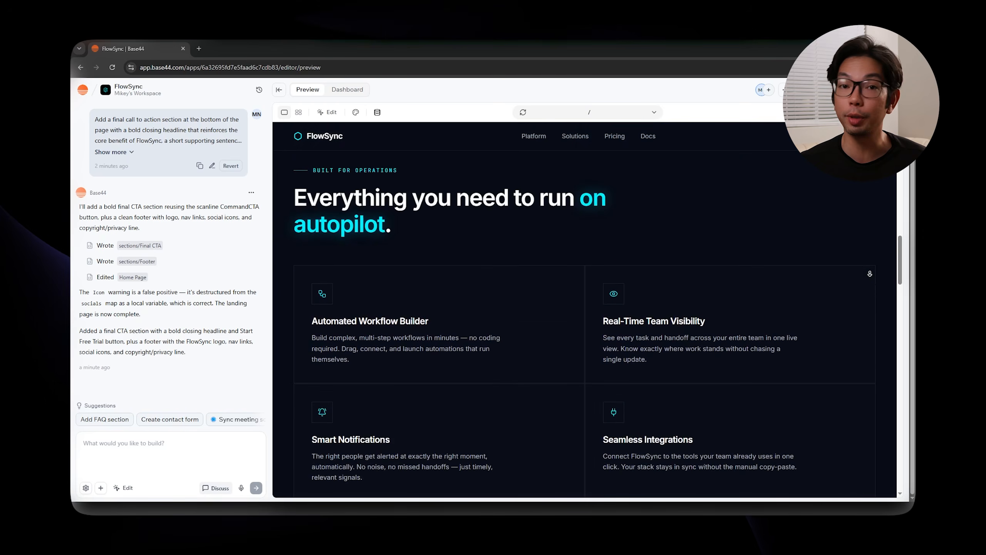
Review the previewed landing page from the feature grid through the three-step how-it-works section to the customer testimonials
middle_click(870, 274)
middle_click(863, 277)
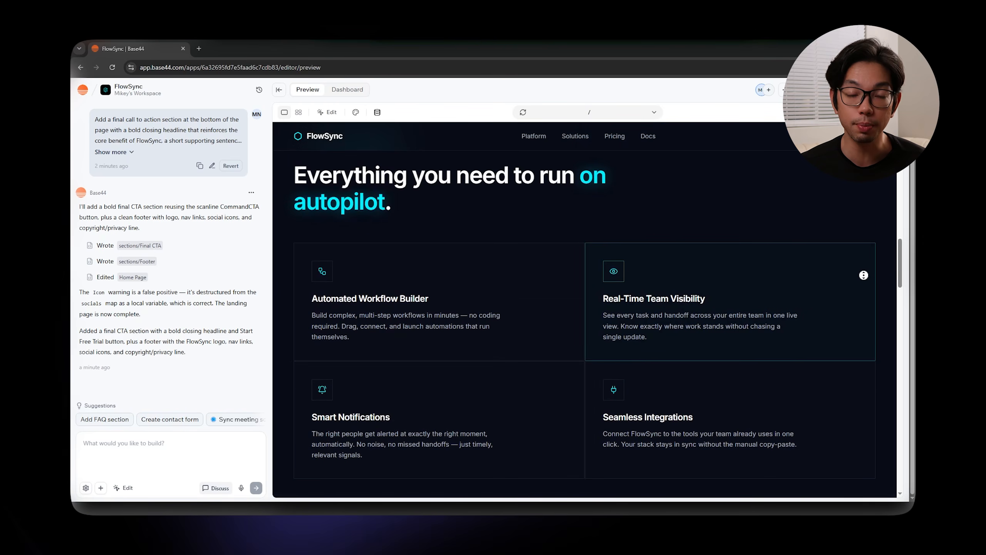
middle_click(865, 270)
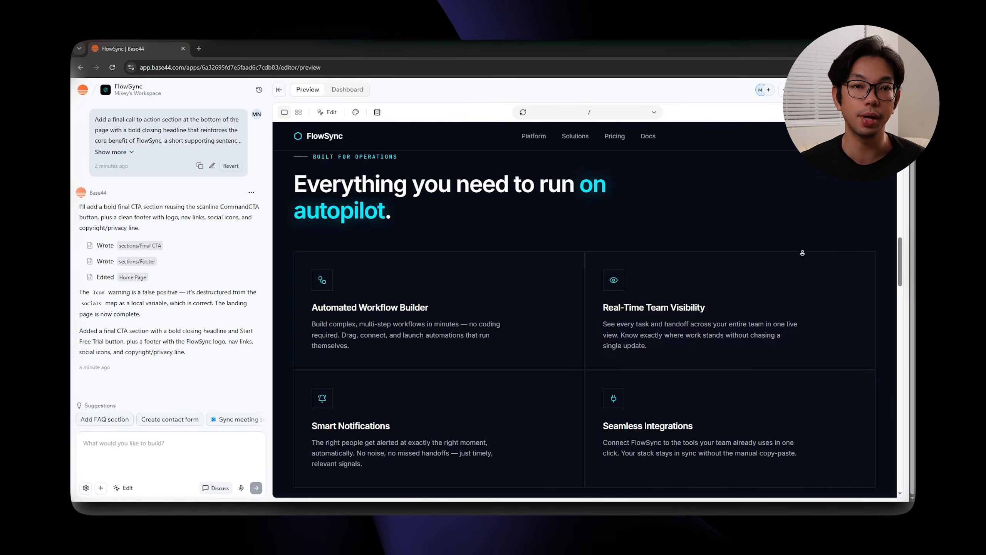
scroll(806, 226, down, 6)
scroll(806, 266, down, 5)
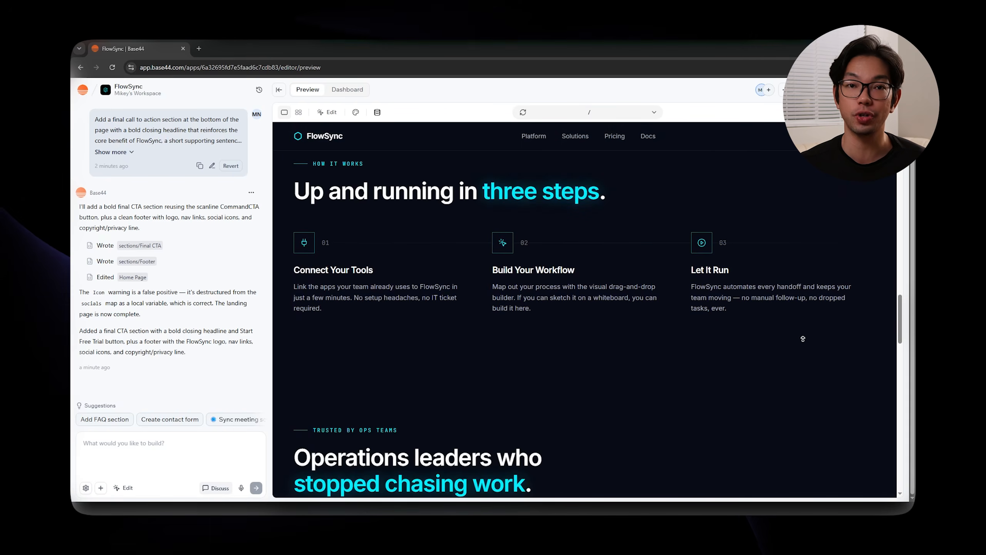
scroll(803, 339, up, 1)
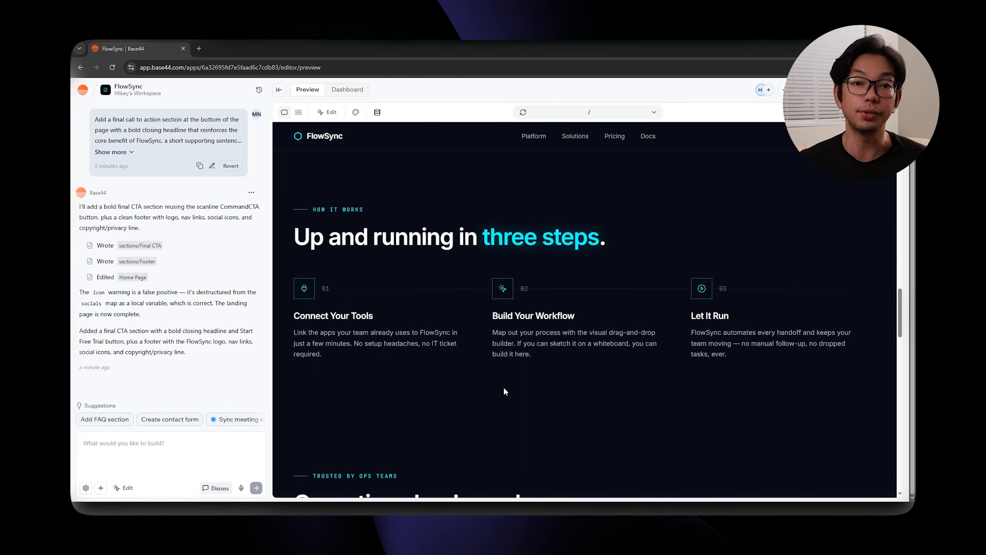
scroll(829, 243, down, 5)
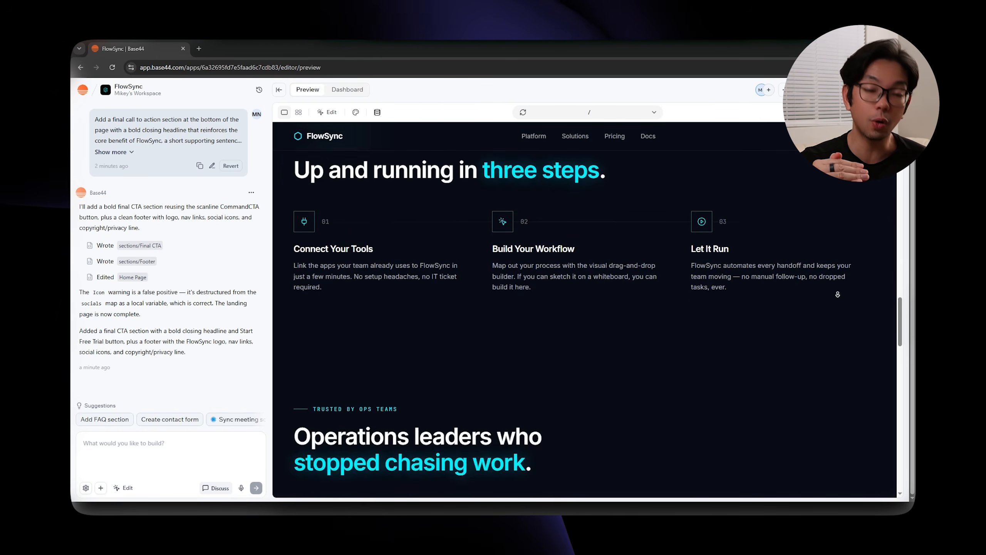
scroll(847, 270, down, 2)
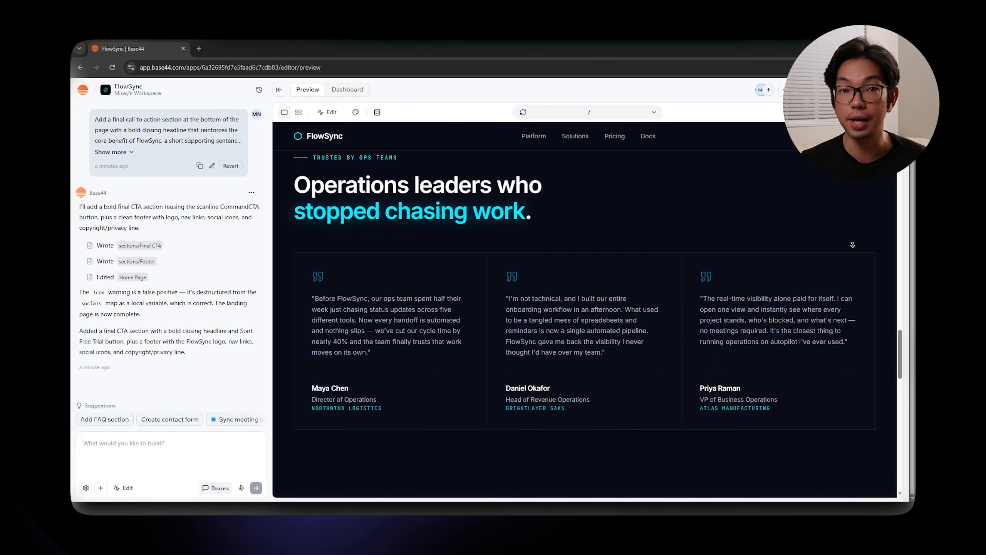
Examine the Starter, Growth, and Enterprise pricing cards, the closing call to action, and the footer in the previewed page
scroll(848, 214, down, 5)
scroll(854, 247, down, 5)
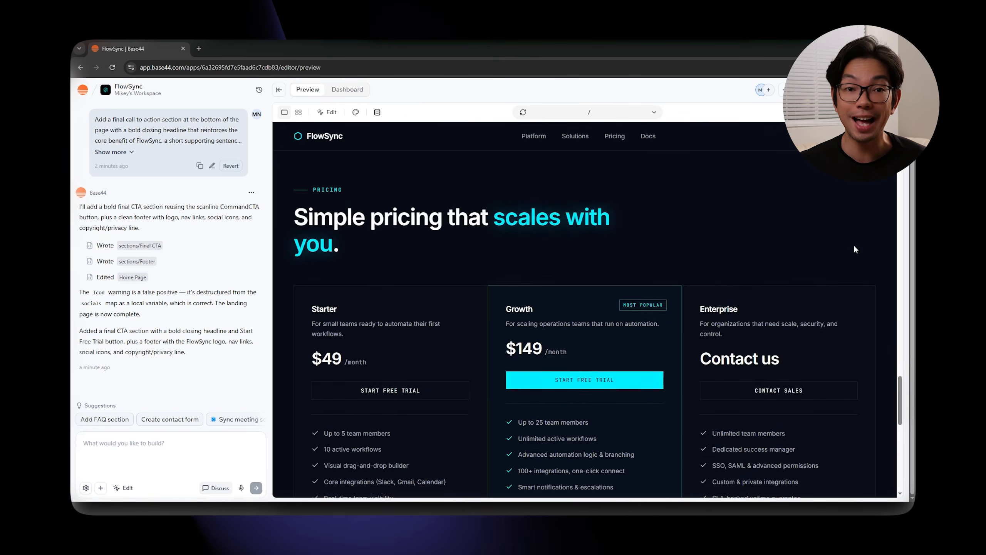
scroll(860, 240, down, 1)
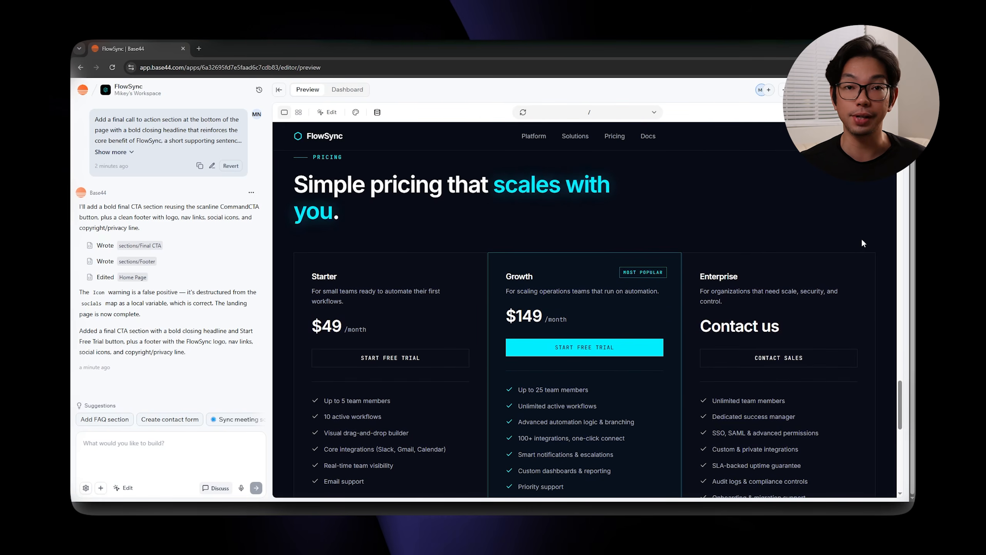
right_click(861, 238)
click(611, 242)
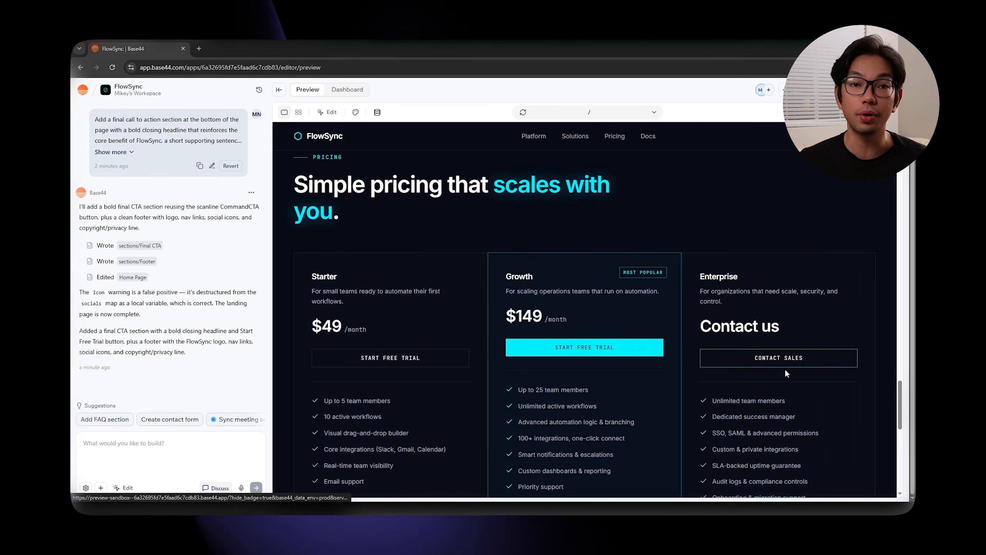
scroll(797, 416, down, 3)
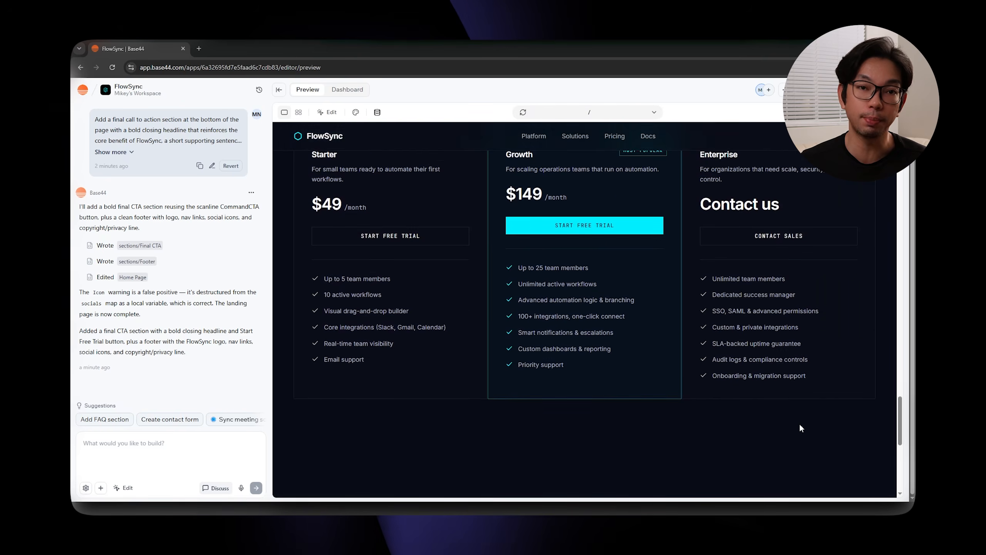
scroll(800, 427, up, 2)
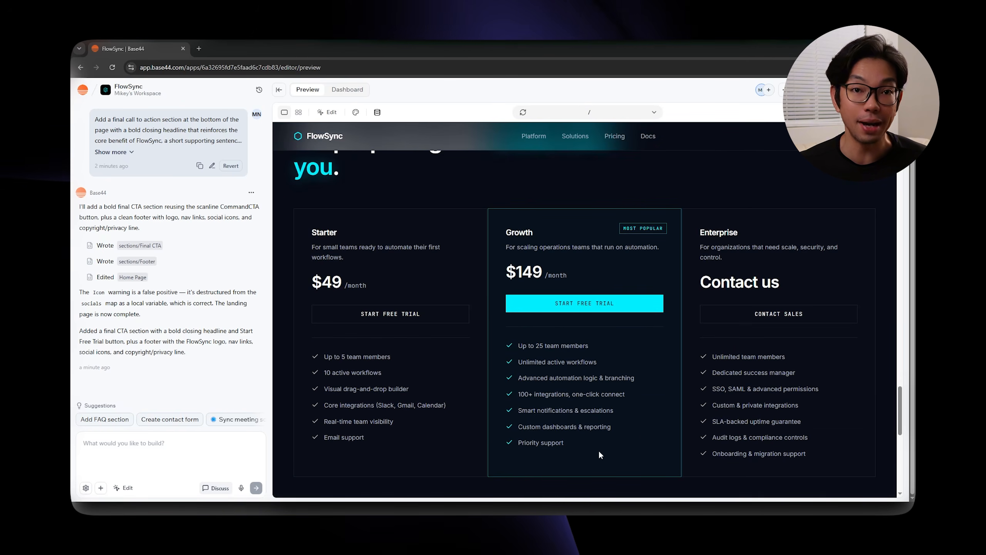
scroll(598, 452, down, 8)
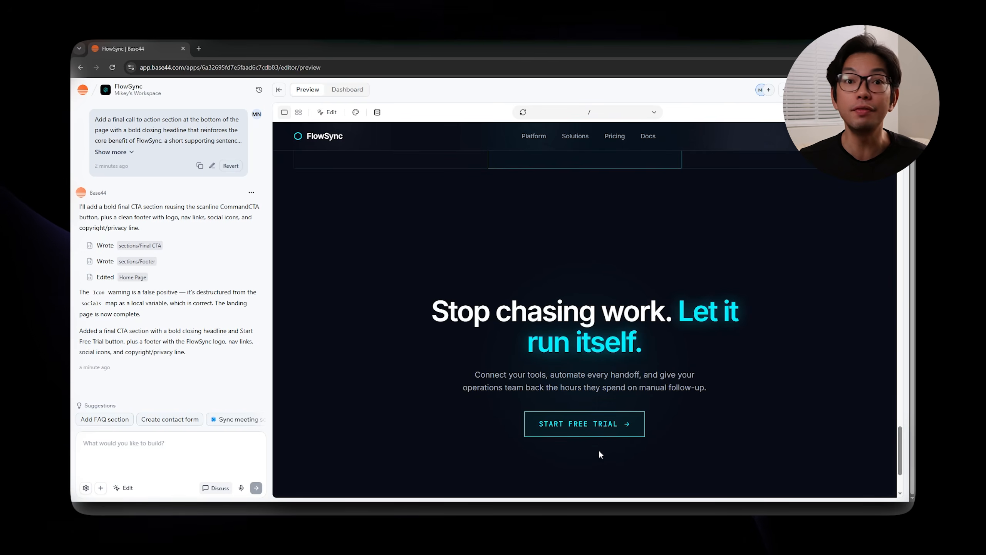
scroll(598, 454, down, 3)
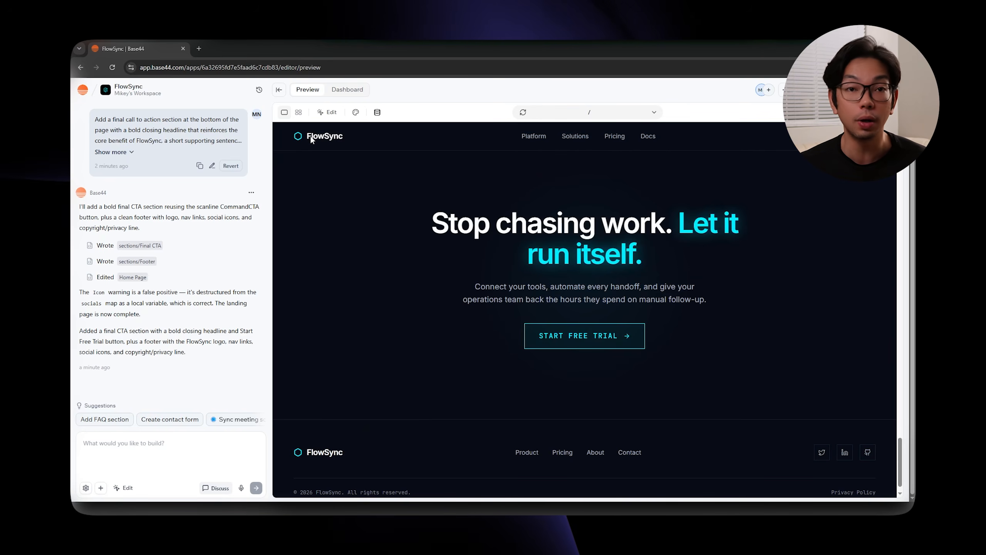
Test the Platform navigation link in the header of the previewed landing page
click(543, 142)
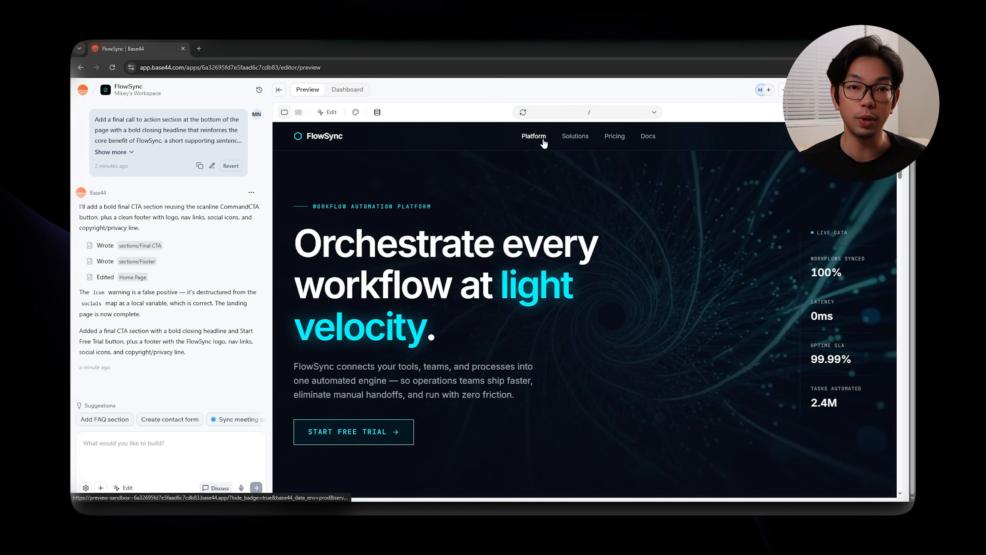